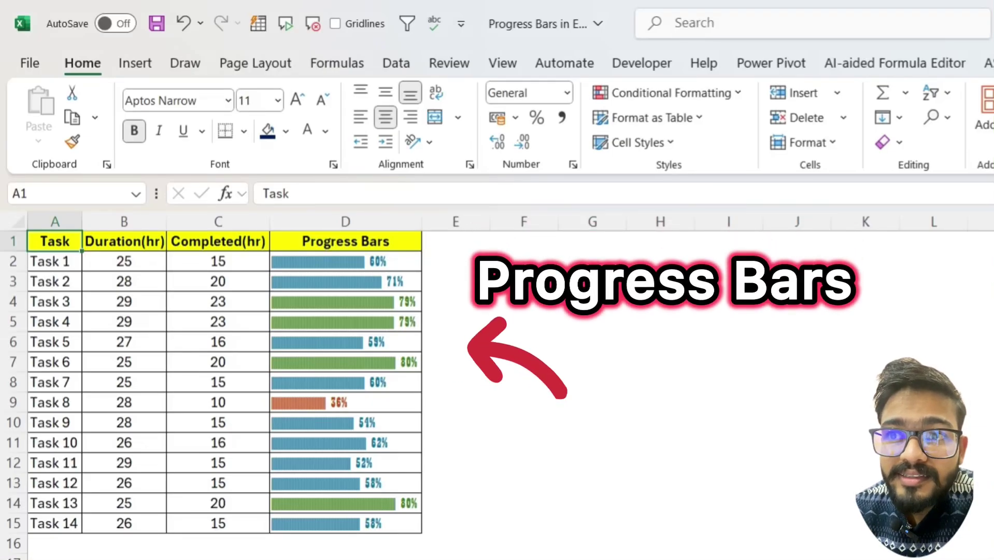
Enter completed hours 18, 23, 22 and 16 for Tasks 1–4 in column C
{"action": "left_click", "coordinate": [205, 266]}
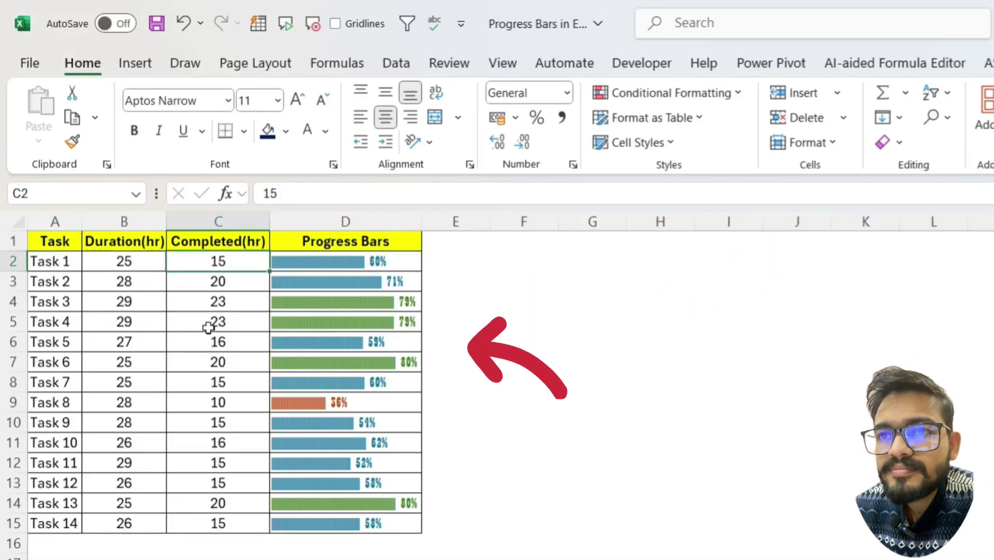
{"action": "type", "text": "18"}
{"action": "key", "text": "Return"}
{"action": "type", "text": "23"}
{"action": "key", "text": "Return"}
{"action": "type", "text": "22"}
{"action": "key", "text": "Return"}
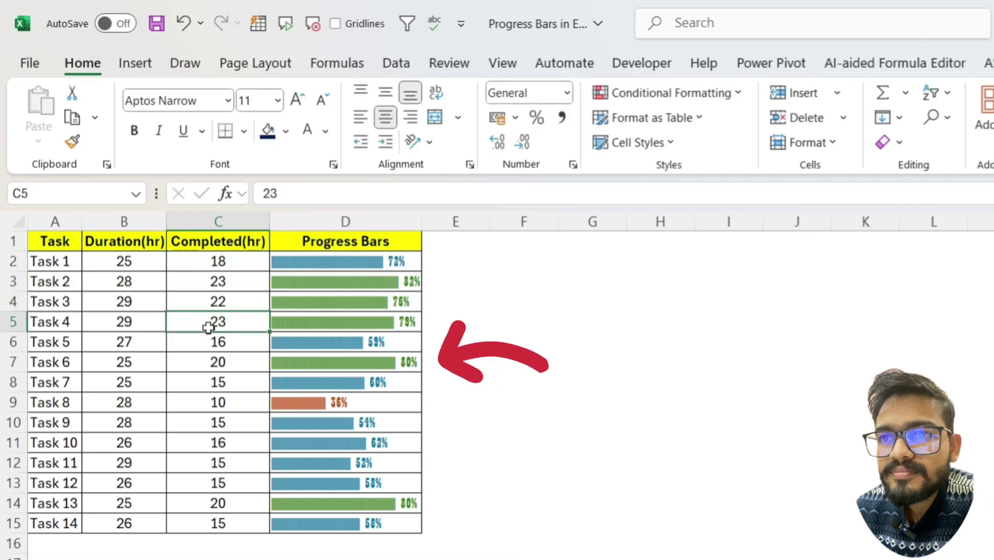
{"action": "type", "text": "16"}
{"action": "key", "text": "Return"}
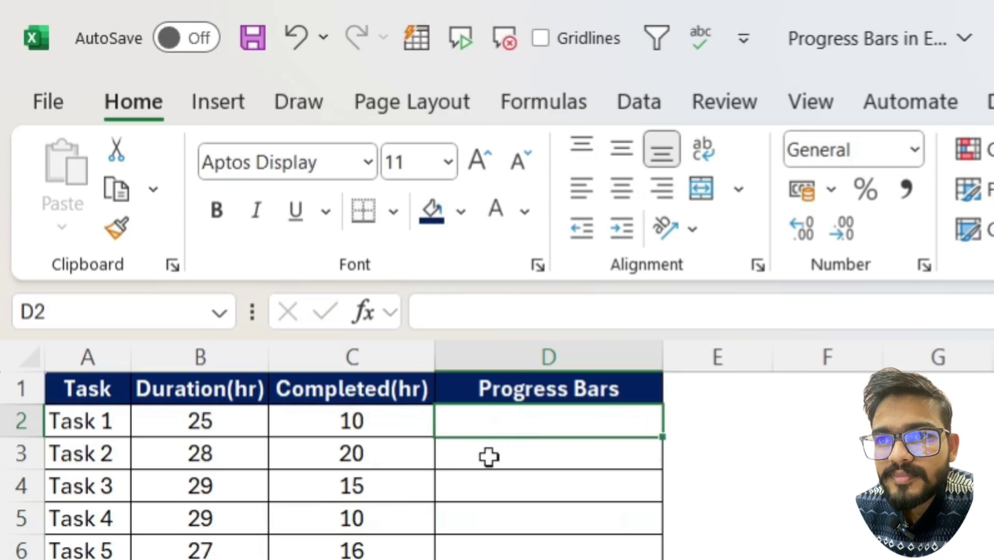
Enter =C2/B2*100 in D2 so Task 1 shows 40, then reopen the cell
{"action": "type", "text": "="}
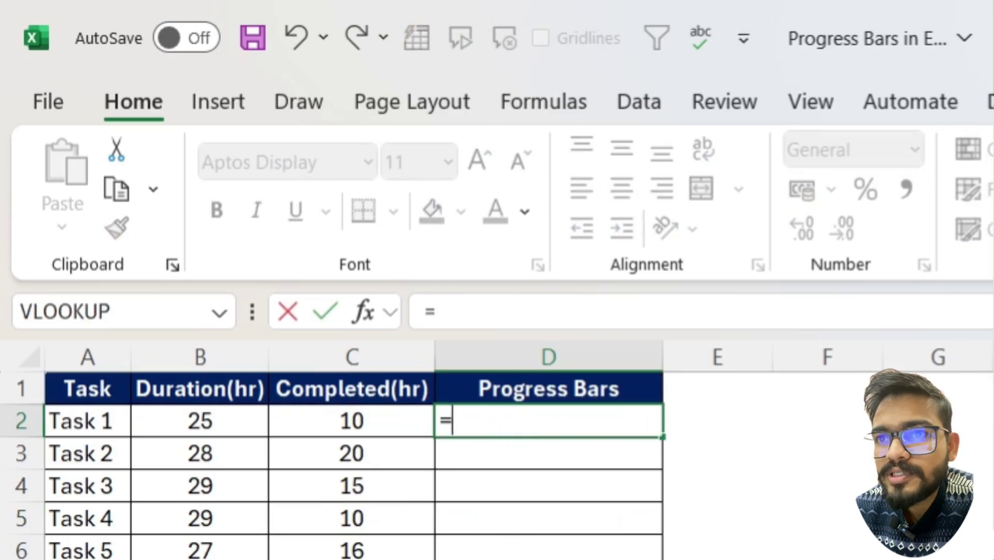
{"action": "key", "text": "Left"}
{"action": "type", "text": "/"}
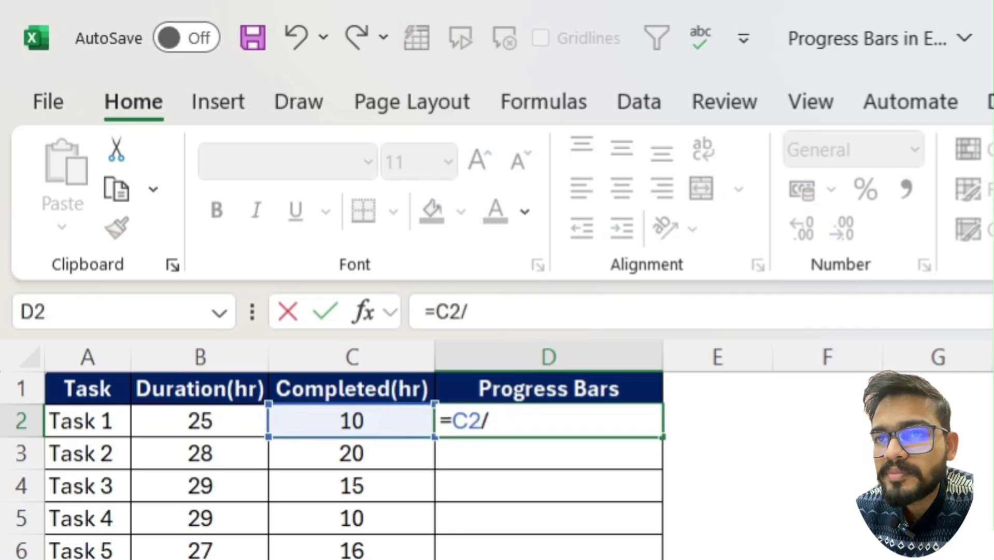
{"action": "key", "text": "Left"}
{"action": "key", "text": "Left"}
{"action": "type", "text": "*1"}
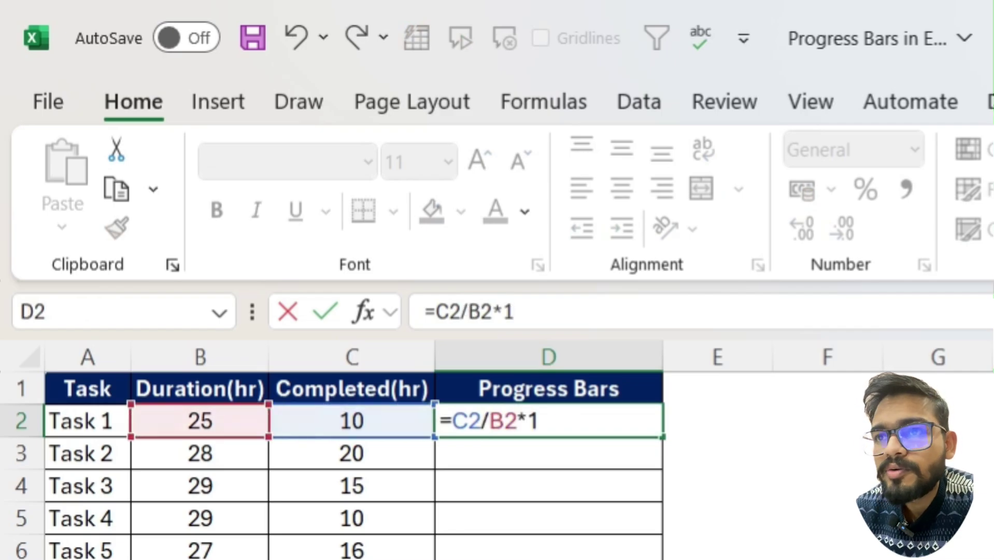
{"action": "type", "text": "00"}
{"action": "key", "text": "Return"}
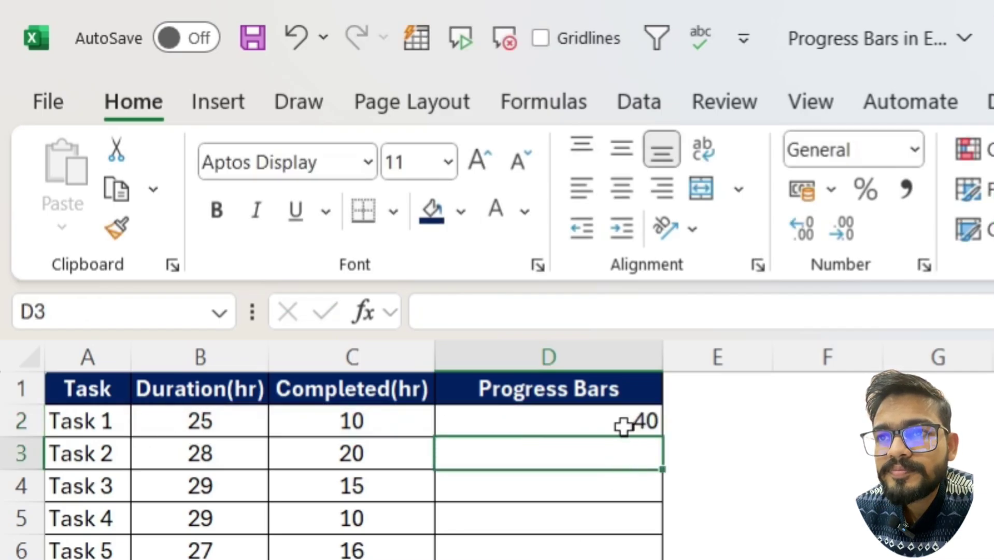
{"action": "left_click", "coordinate": [622, 421]}
{"action": "double_click", "coordinate": [601, 423]}
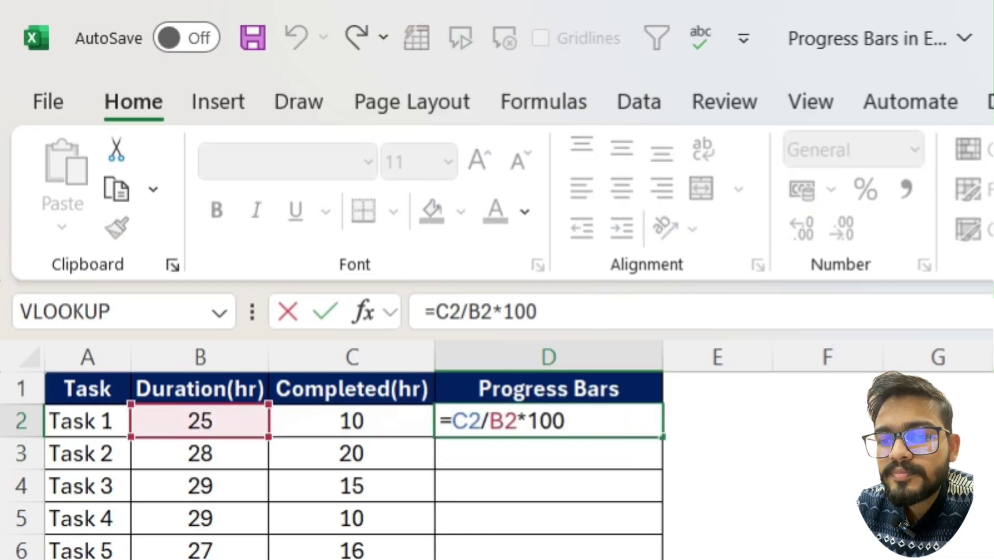
Change D2 to =REPT("|",C2/B2*100) to draw Task 1's bar
{"action": "type", "text": "rept"}
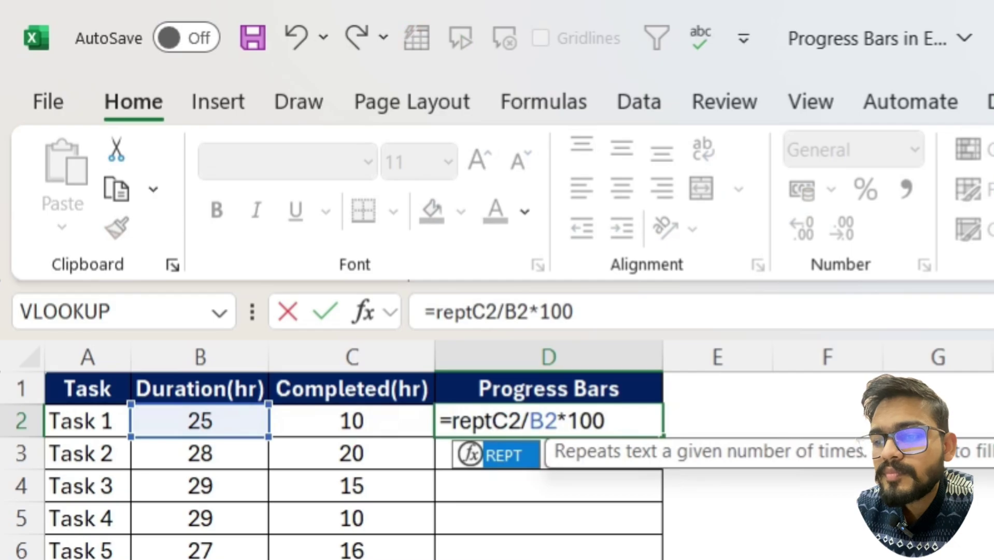
{"action": "type", "text": "("}
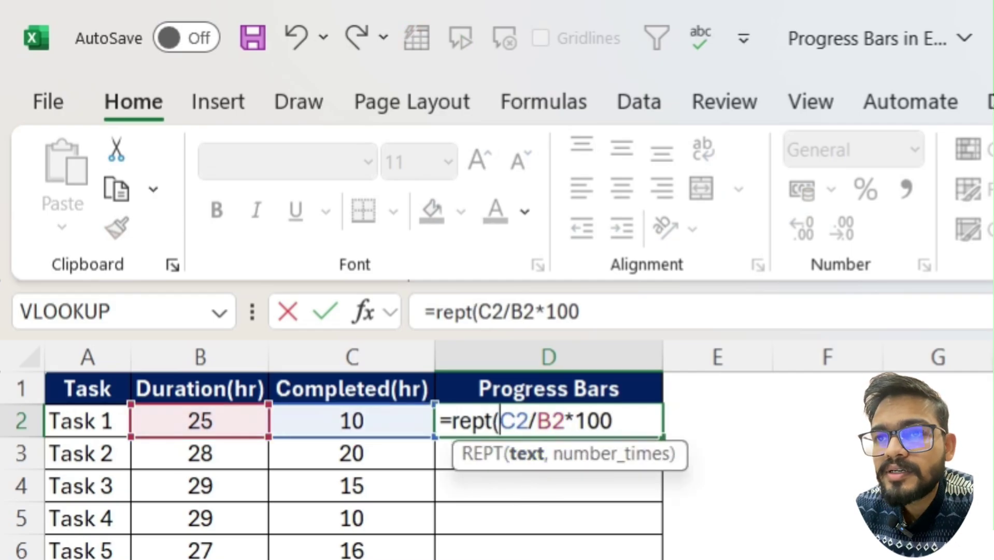
{"action": "type", "text": "\"|"}
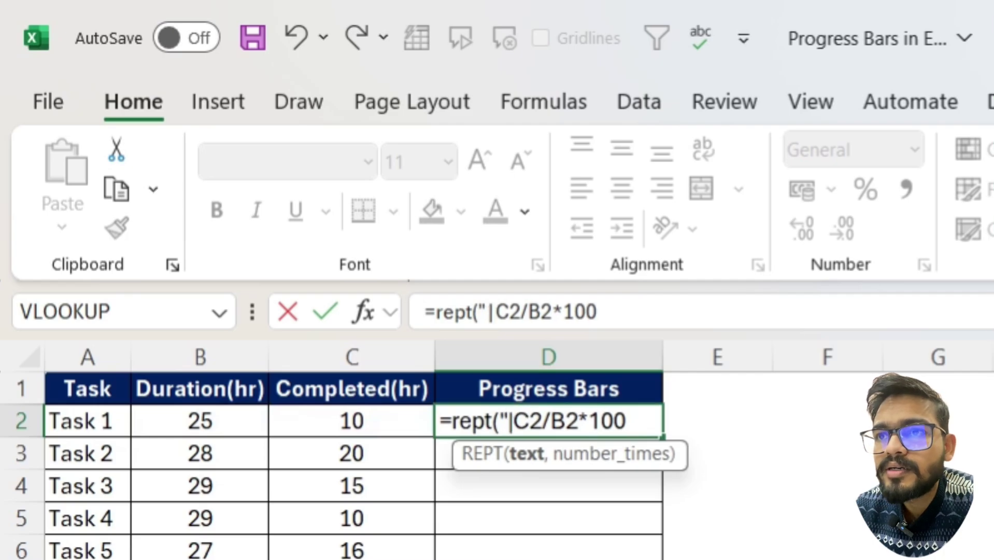
{"action": "type", "text": "\","}
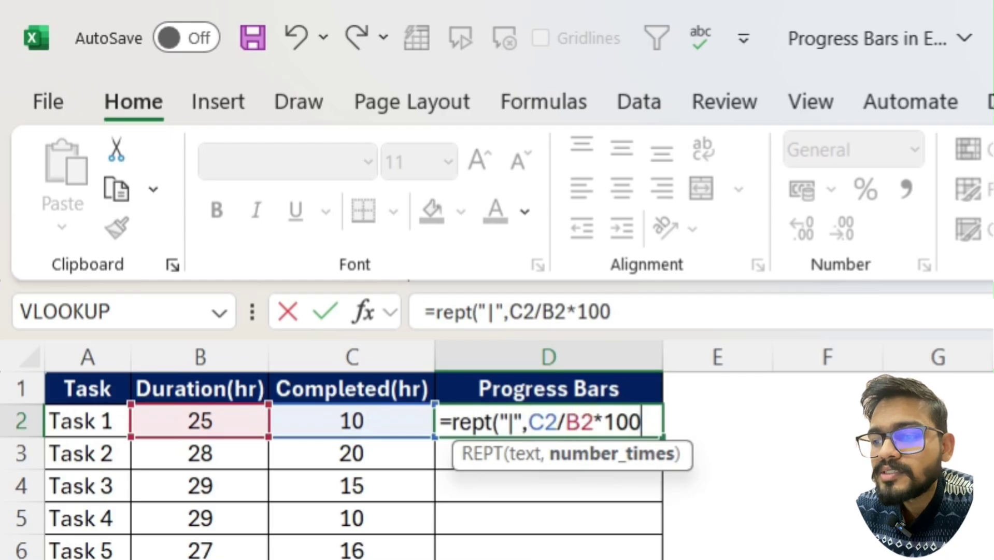
{"action": "type", "text": ")"}
{"action": "key", "text": "Return"}
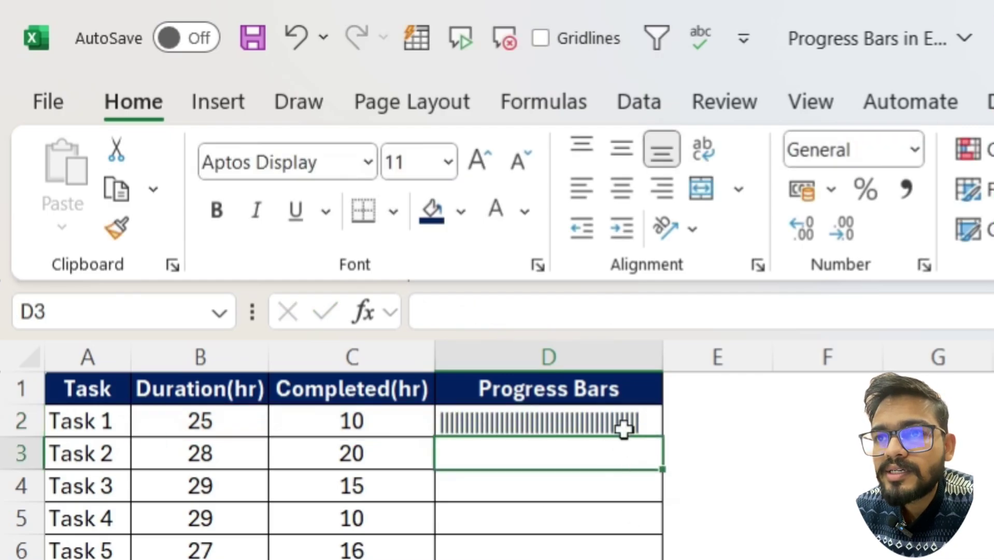
Fill the bar formula down to D15 and set the bars' font to Playbill
{"action": "left_click", "coordinate": [623, 428]}
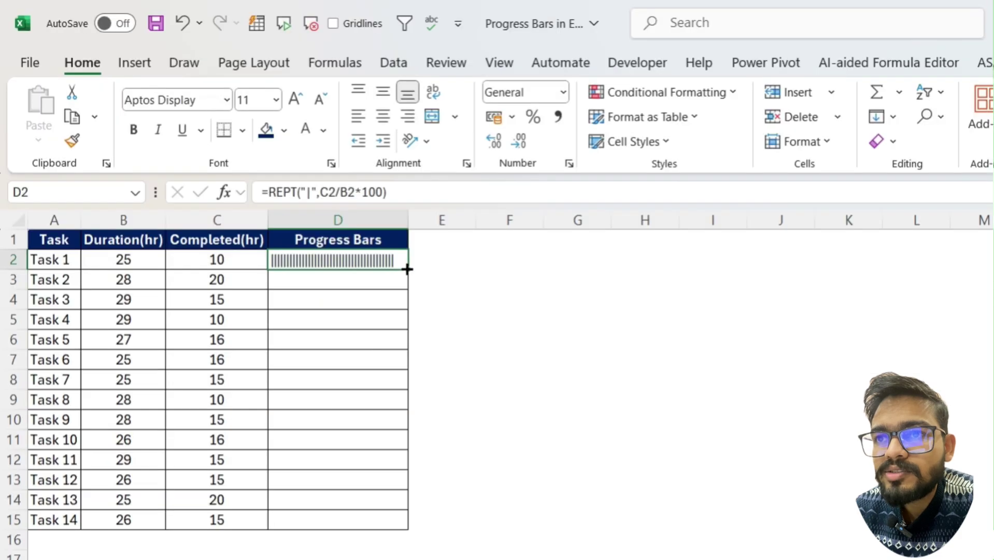
{"action": "double_click", "coordinate": [407, 269]}
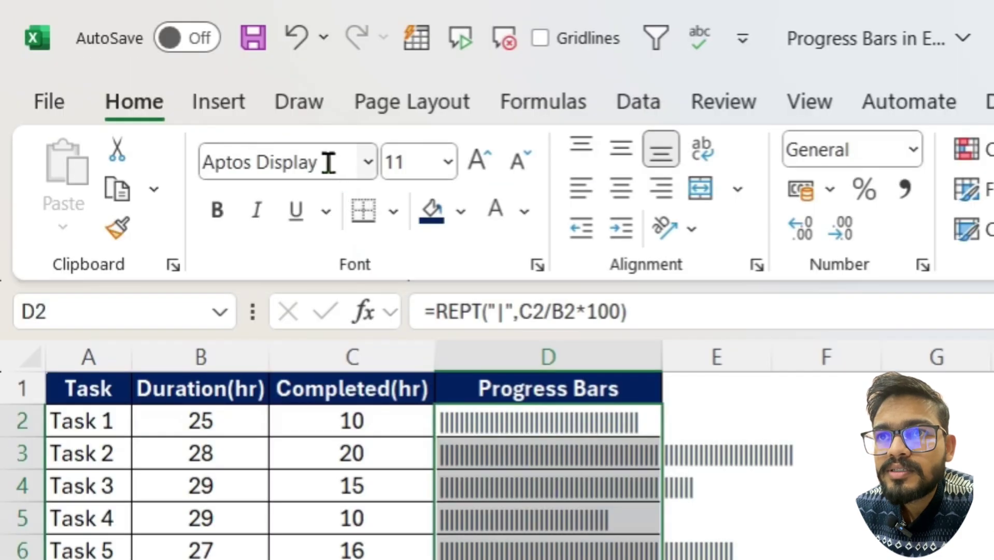
{"action": "left_click", "coordinate": [201, 100]}
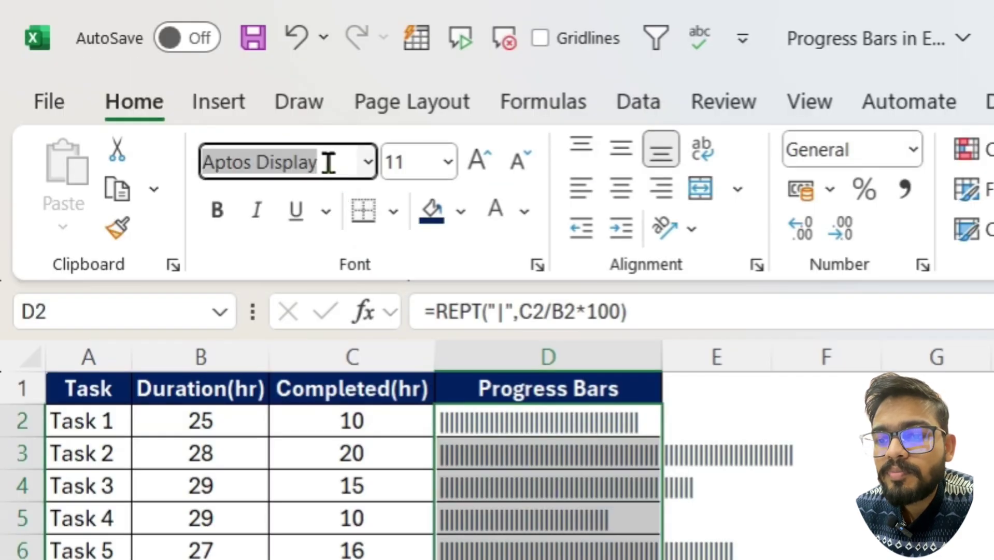
{"action": "type", "text": "Play"}
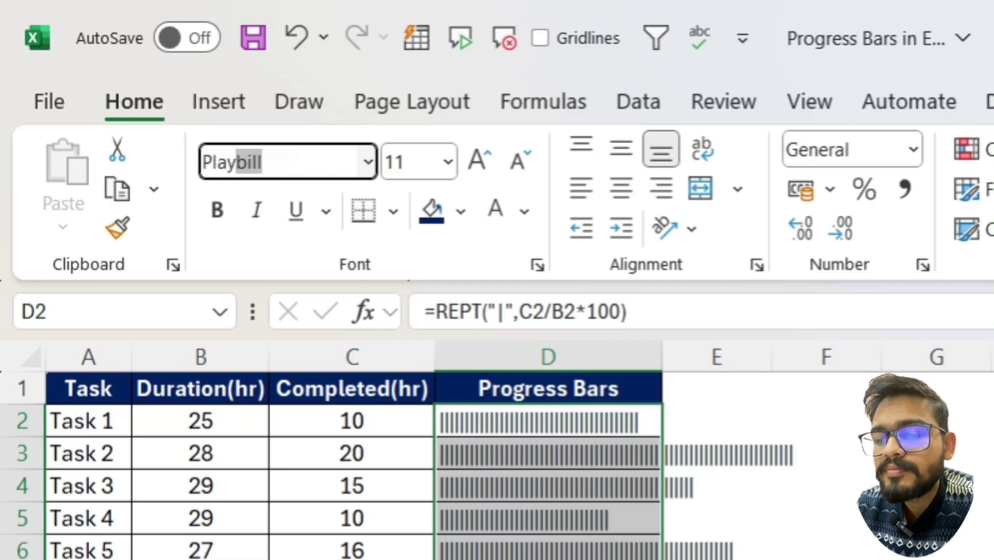
{"action": "type", "text": "bi"}
{"action": "key", "text": "Return"}
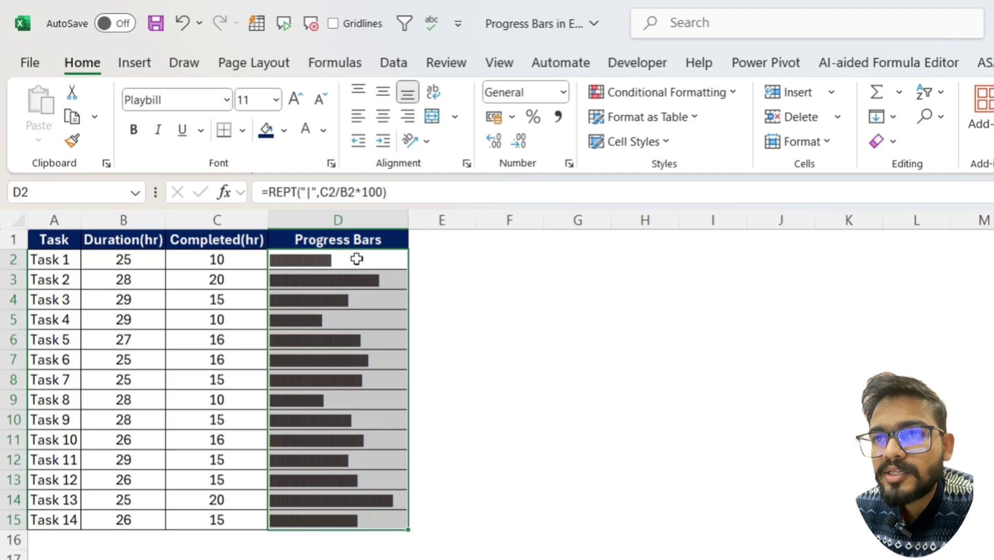
Append &TEXT(C2/B2," 0%") to D2's bar formula and fill it down to D15
{"action": "double_click", "coordinate": [357, 258]}
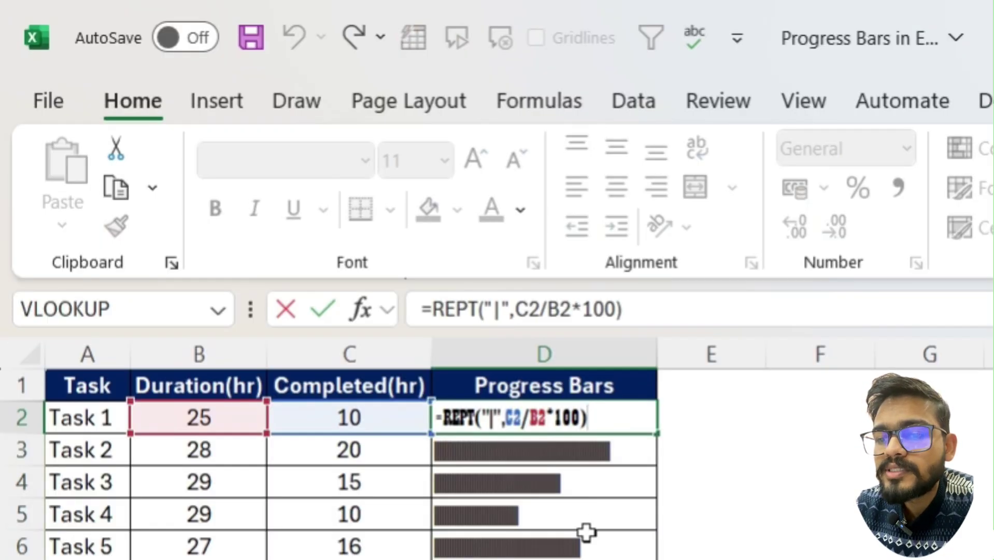
{"action": "type", "text": "&"}
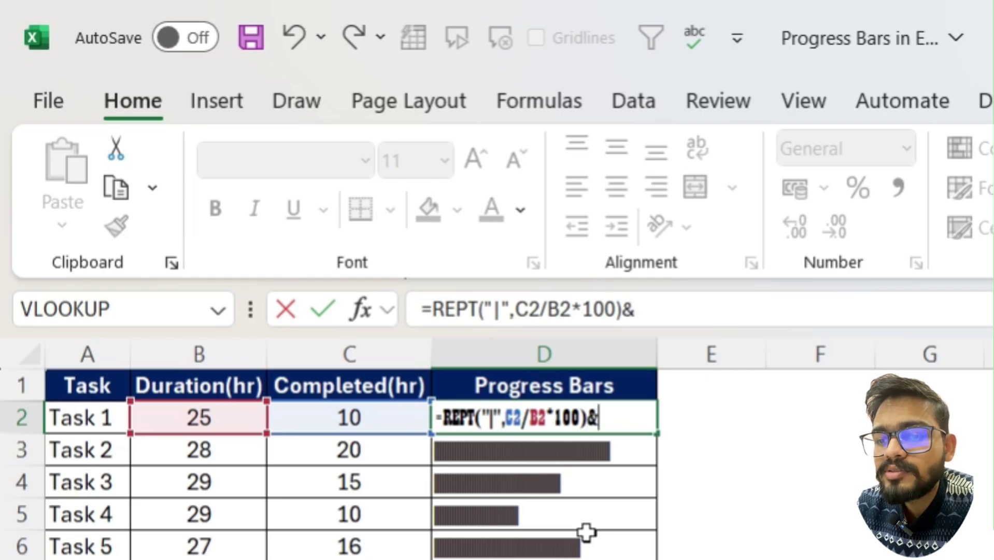
{"action": "type", "text": "text("}
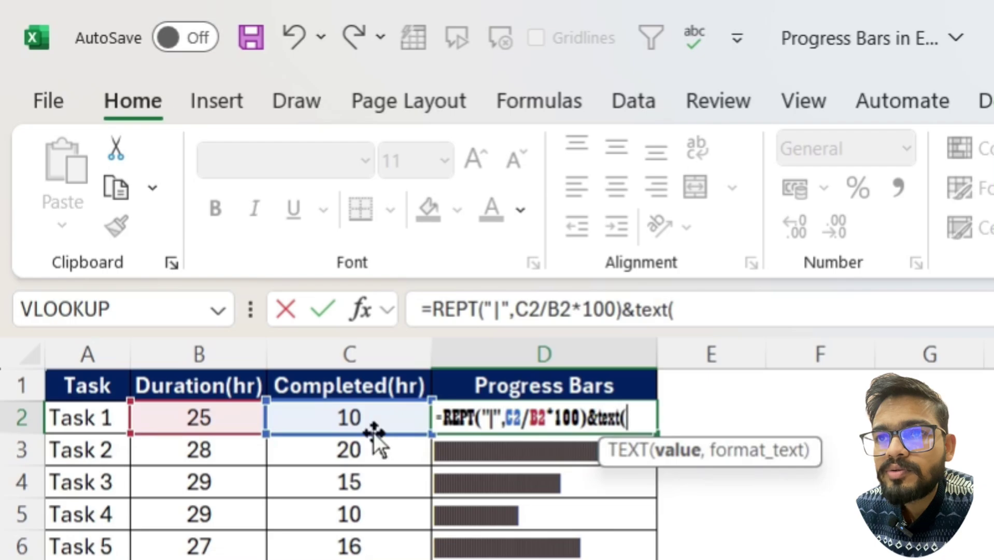
{"action": "left_click", "coordinate": [357, 417]}
{"action": "type", "text": "/"}
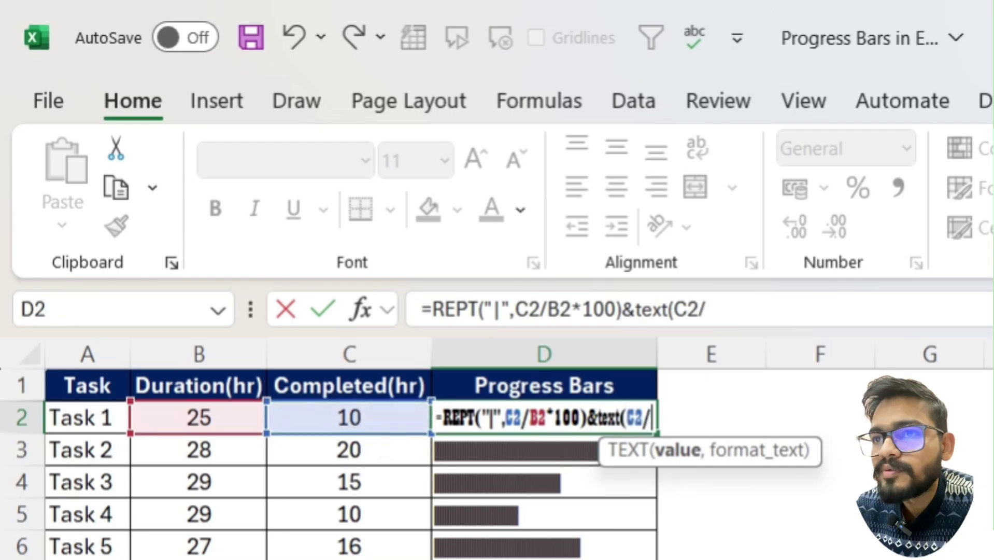
{"action": "left_click", "coordinate": [224, 417]}
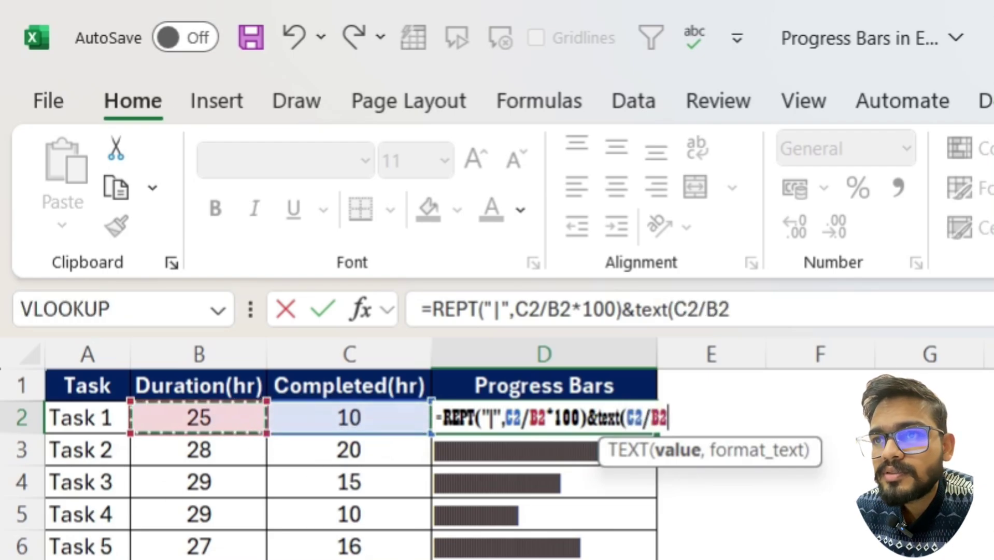
{"action": "type", "text": ","}
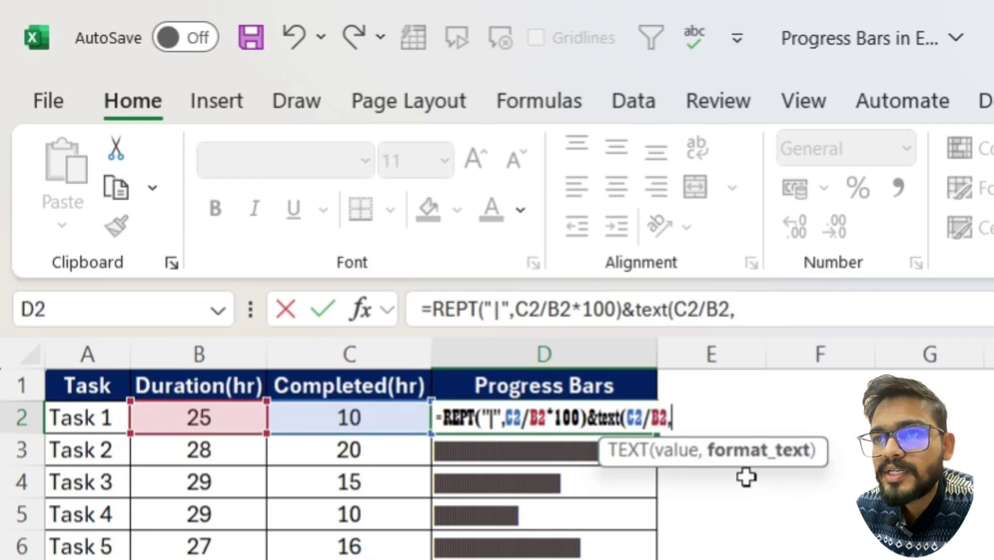
{"action": "type", "text": "\""}
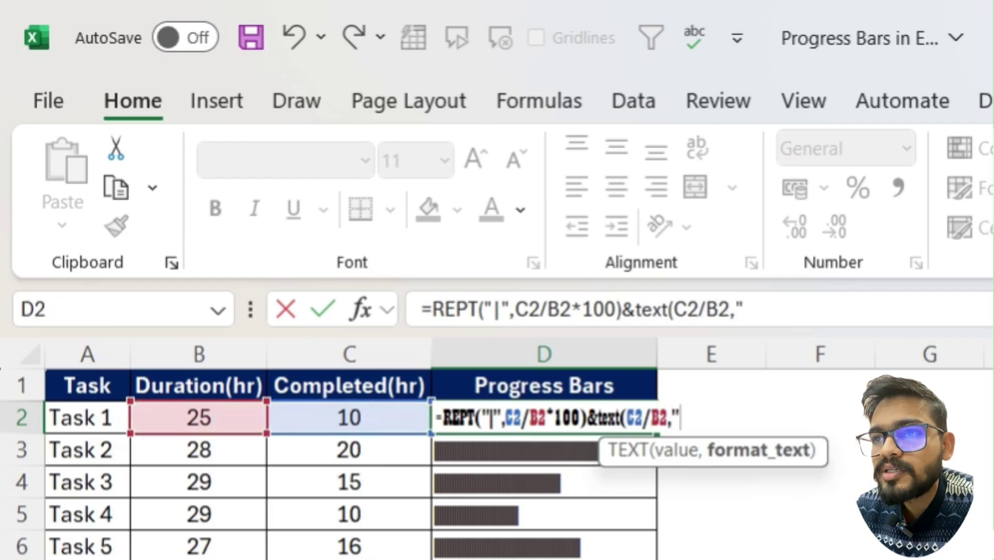
{"action": "type", "text": " 0%"}
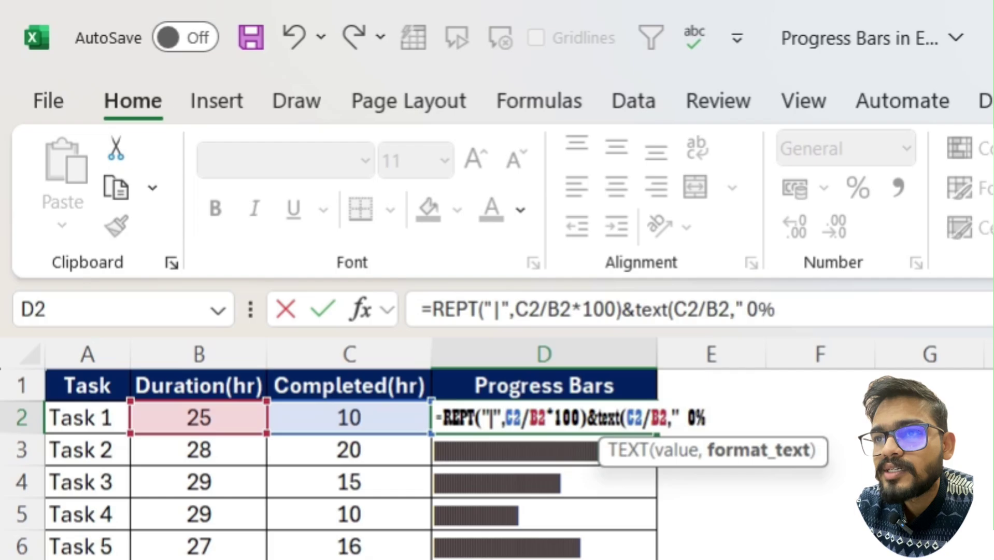
{"action": "key", "text": "Return"}
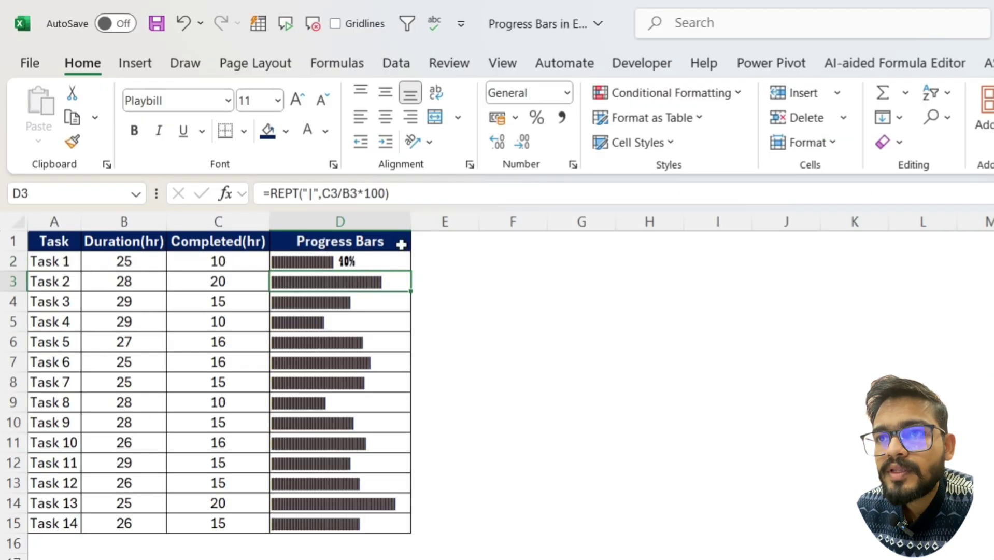
{"action": "left_click", "coordinate": [378, 265]}
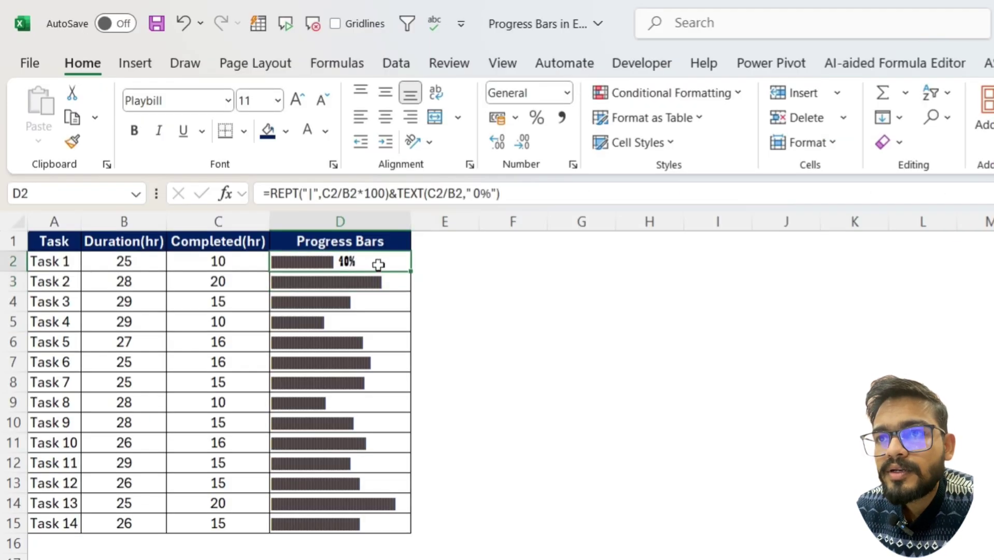
{"action": "double_click", "coordinate": [409, 269]}
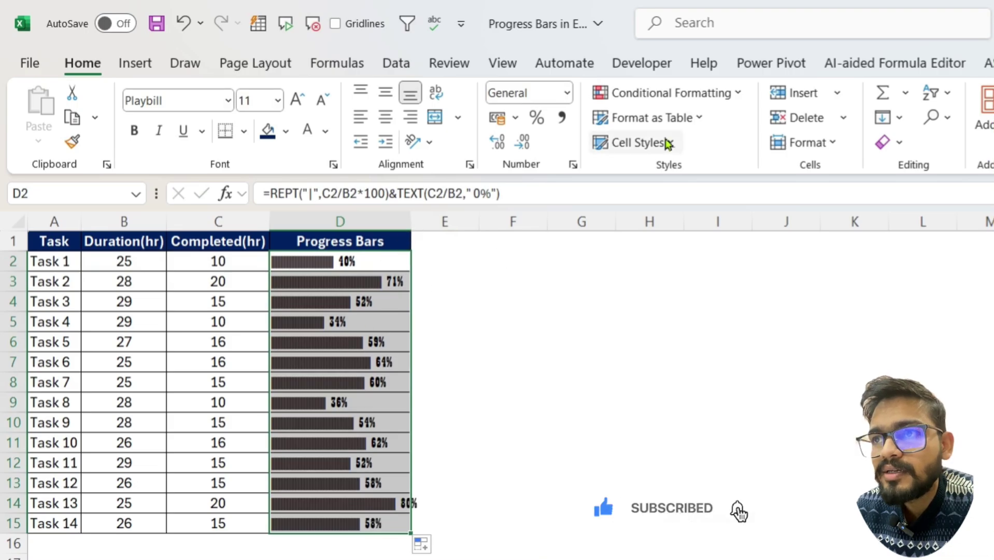
Add a conditional formatting rule =C2/B2>0.75 that turns the bar text green
{"action": "left_click", "coordinate": [658, 101]}
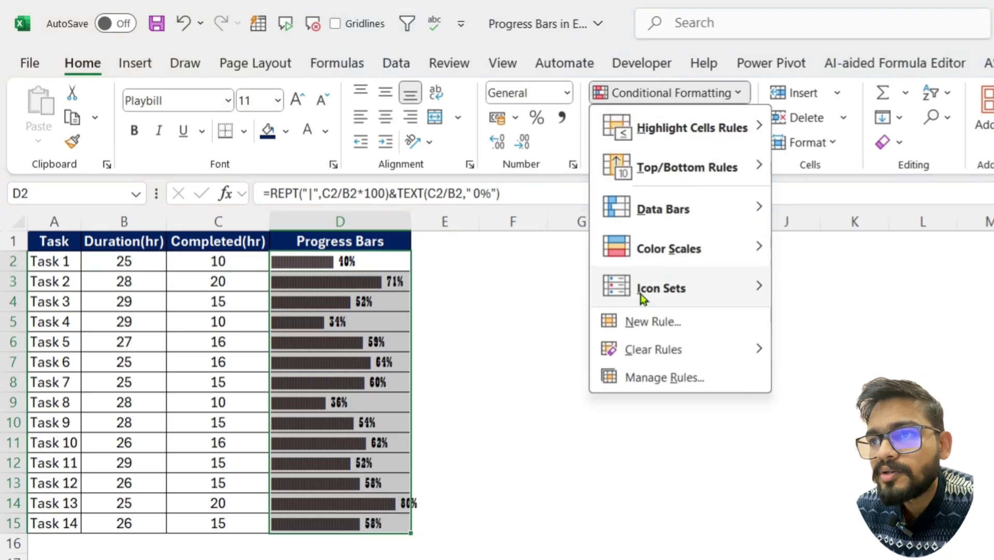
{"action": "left_click", "coordinate": [622, 323]}
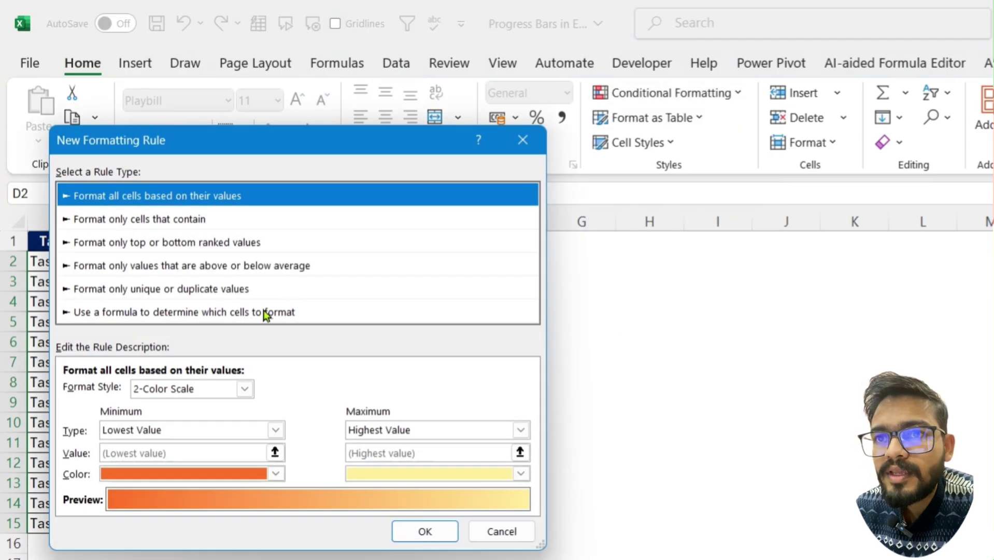
{"action": "left_click", "coordinate": [204, 313]}
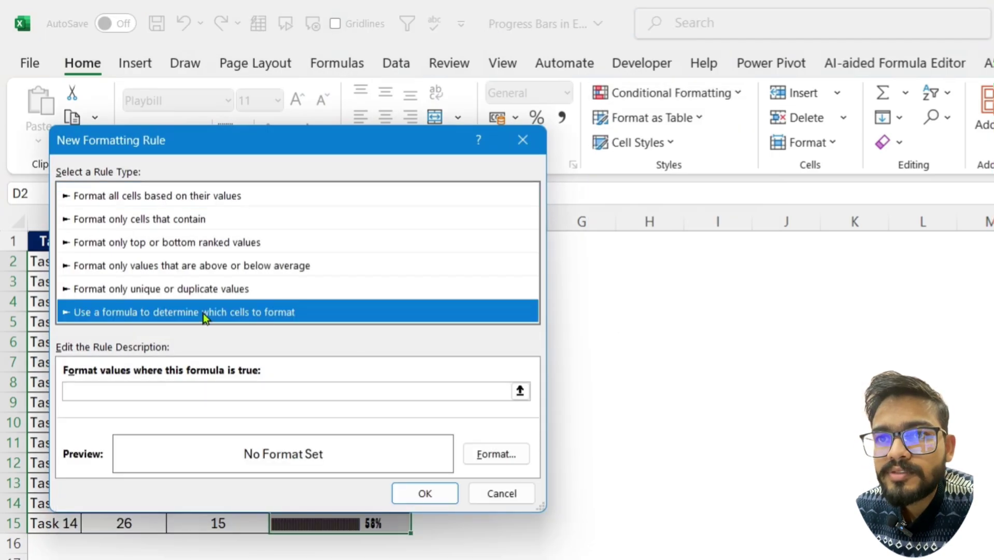
{"action": "left_click", "coordinate": [157, 392]}
{"action": "type", "text": "="}
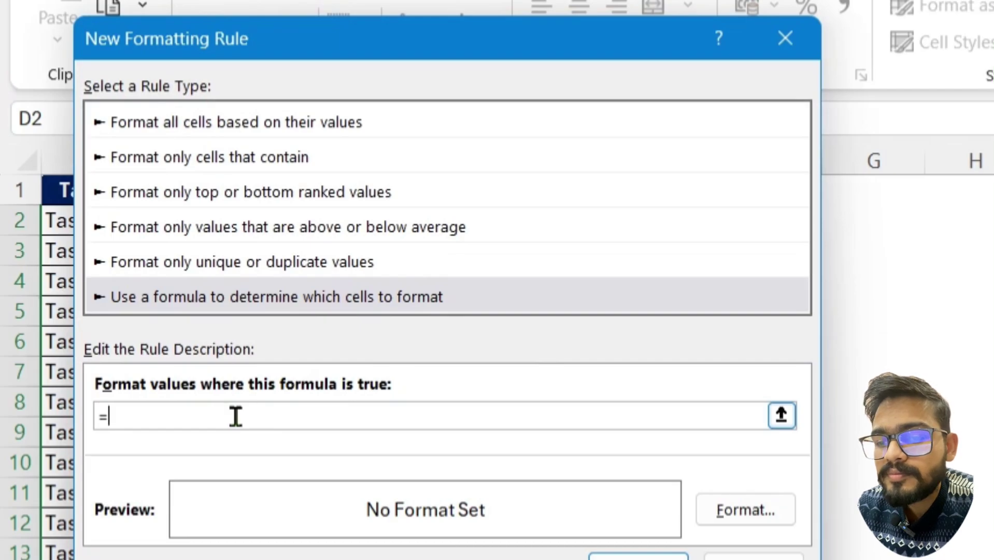
{"action": "type", "text": "c2/"}
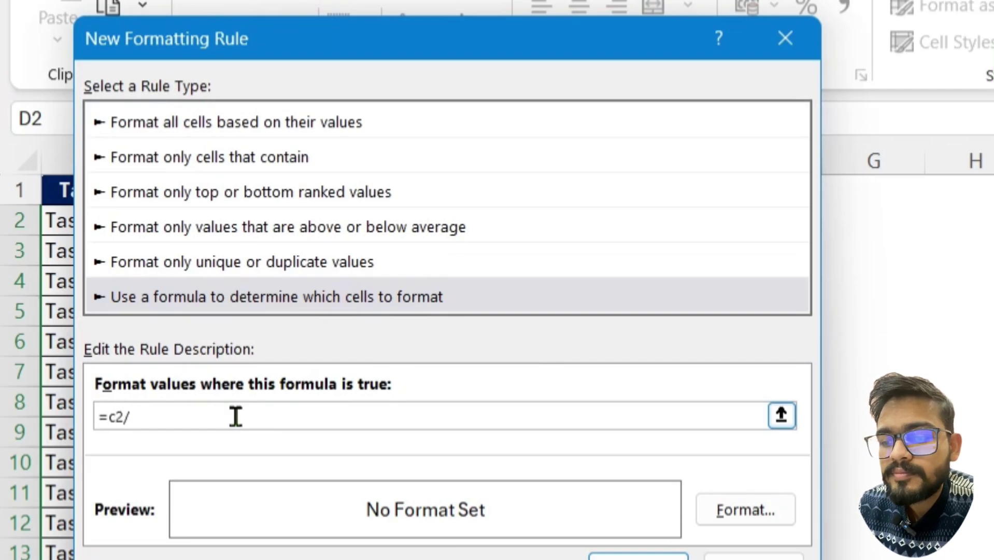
{"action": "type", "text": "b2"}
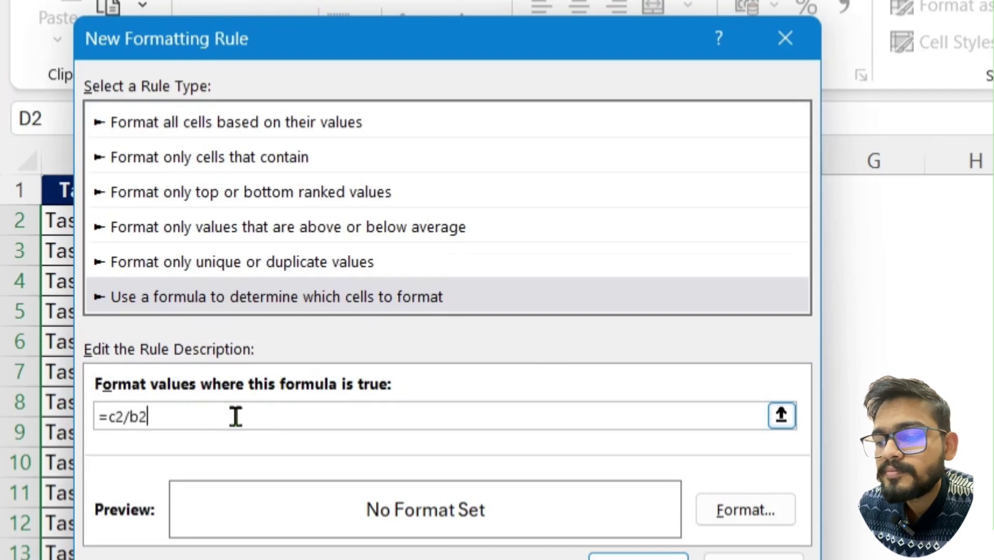
{"action": "type", "text": ">0.75"}
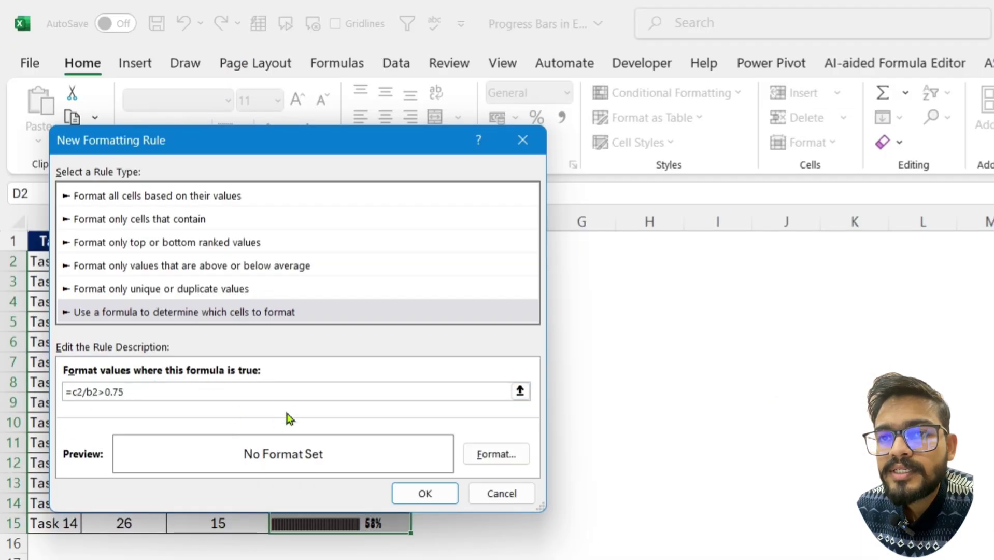
{"action": "left_click", "coordinate": [507, 461]}
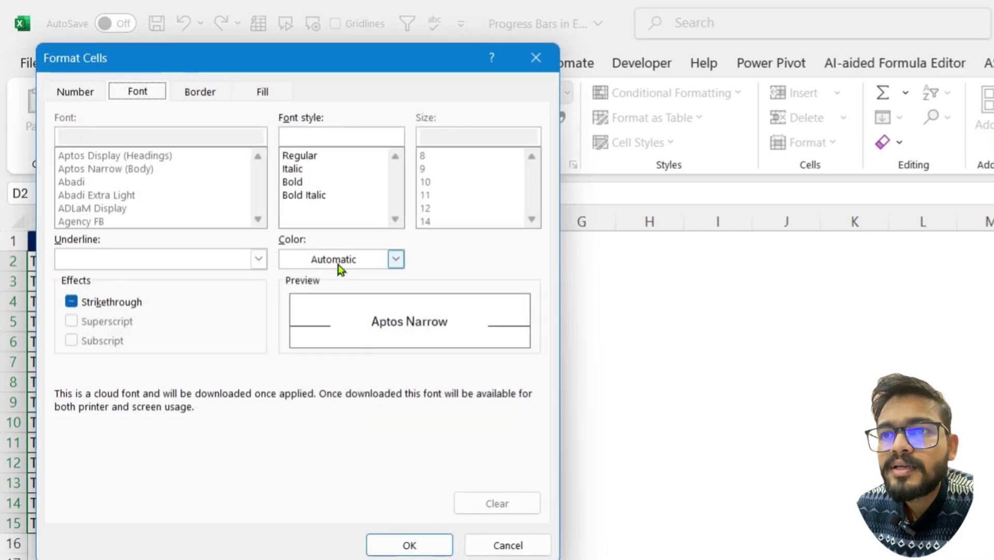
{"action": "left_click", "coordinate": [396, 259]}
{"action": "left_click", "coordinate": [452, 429]}
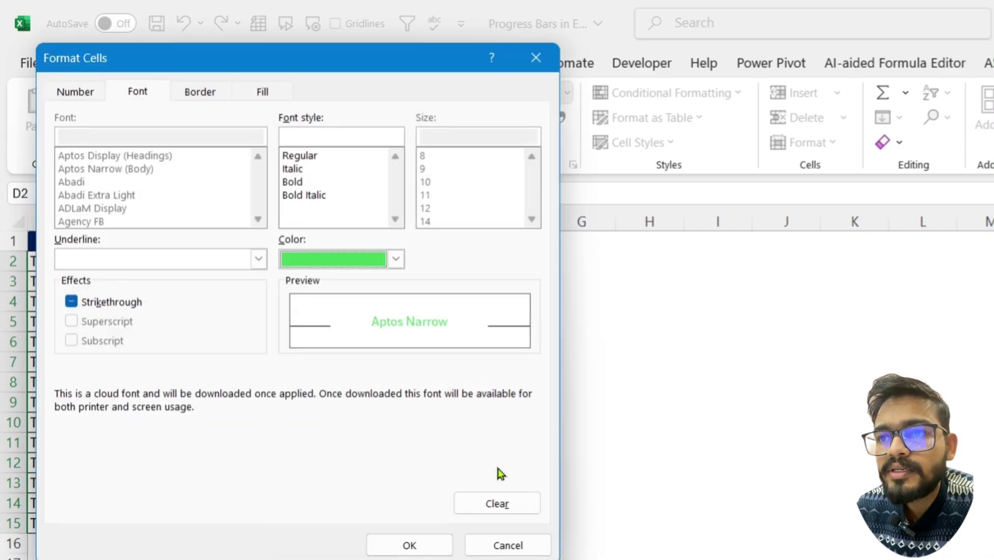
{"action": "left_click", "coordinate": [413, 543]}
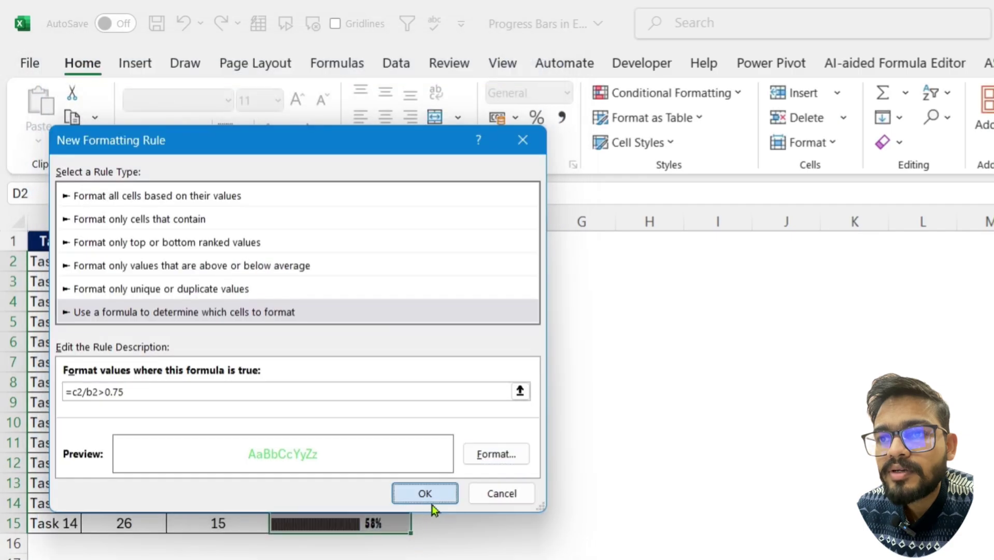
{"action": "left_click", "coordinate": [429, 499]}
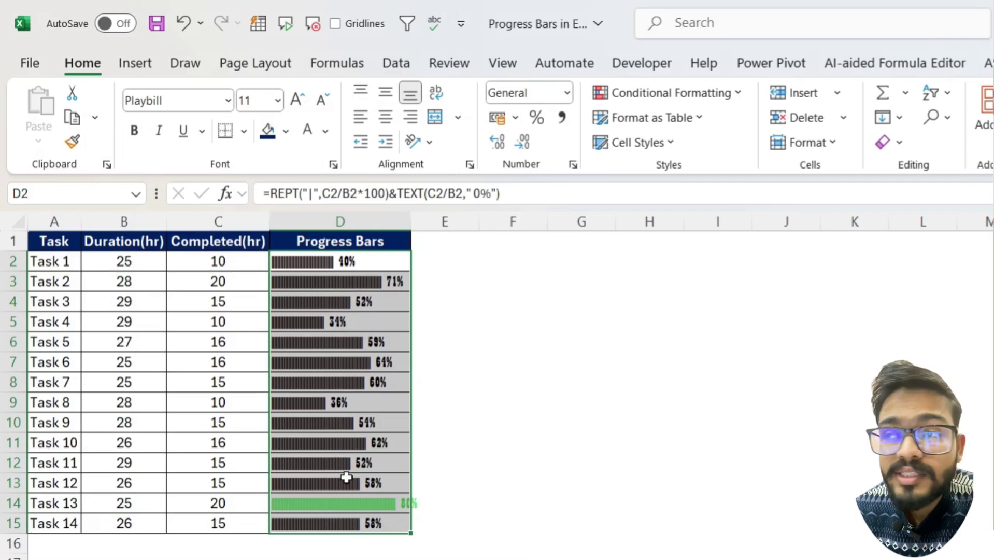
Add a second formula rule =C2/B2>0.5 that turns the bar text gold
{"action": "left_click", "coordinate": [701, 100]}
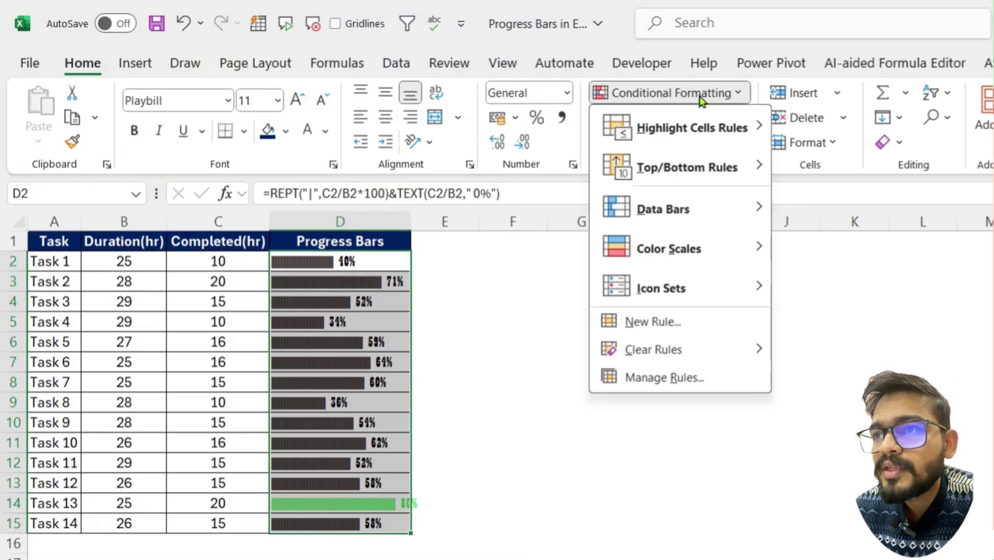
{"action": "left_click", "coordinate": [668, 323]}
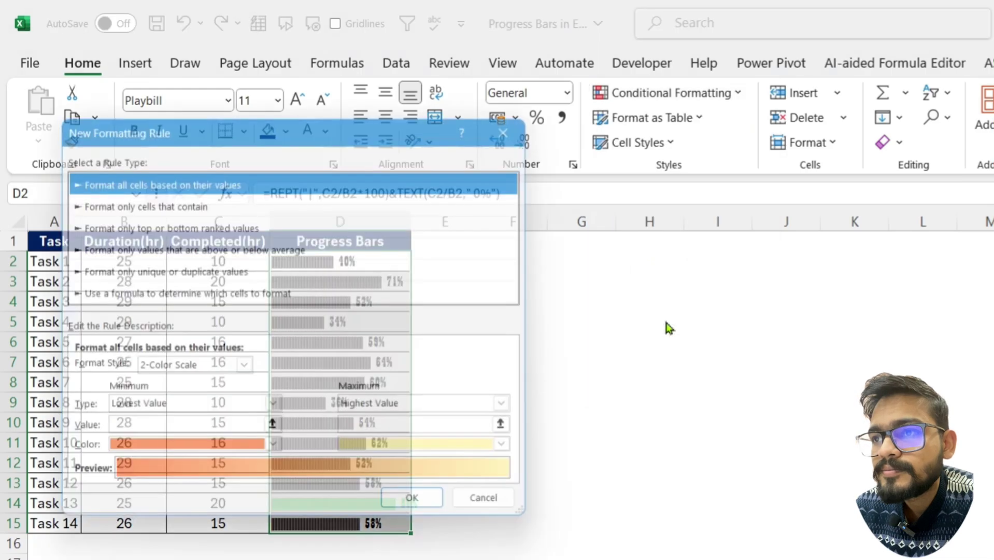
{"action": "left_click", "coordinate": [210, 295]}
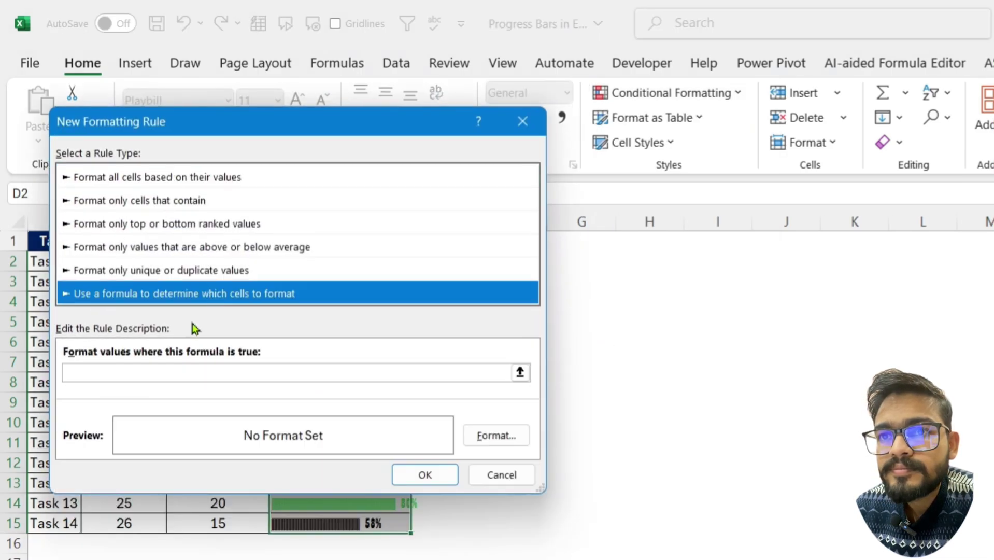
{"action": "left_click", "coordinate": [150, 371]}
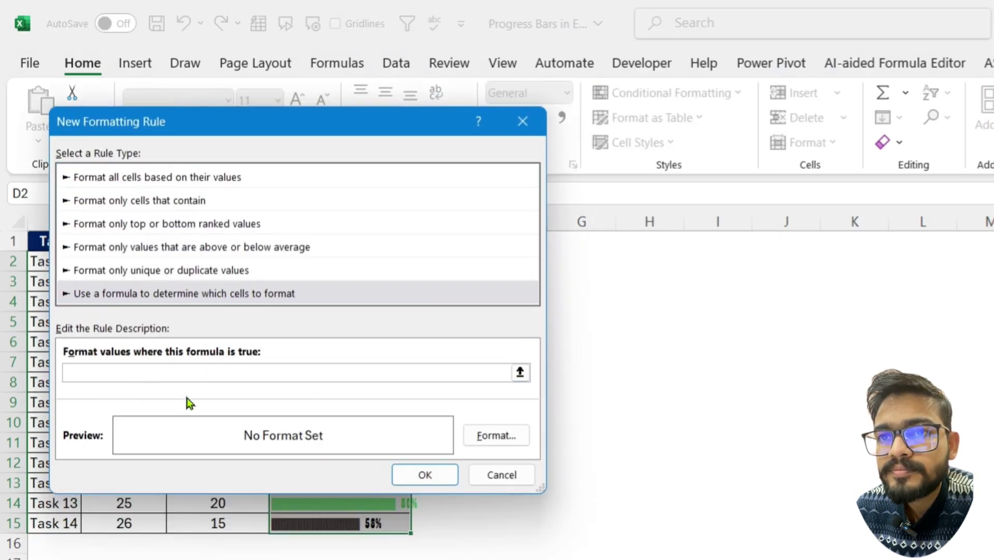
{"action": "type", "text": "="}
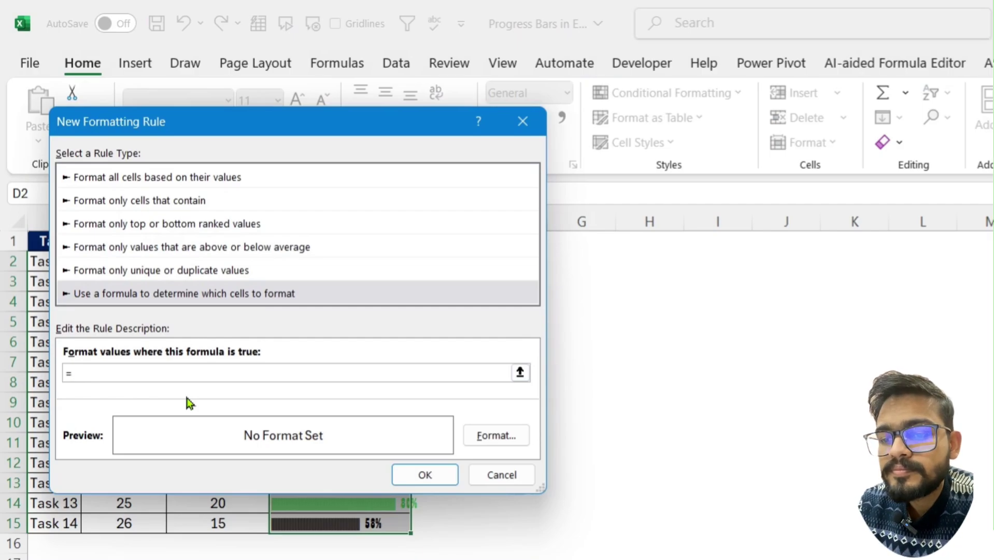
{"action": "type", "text": "c2/b"}
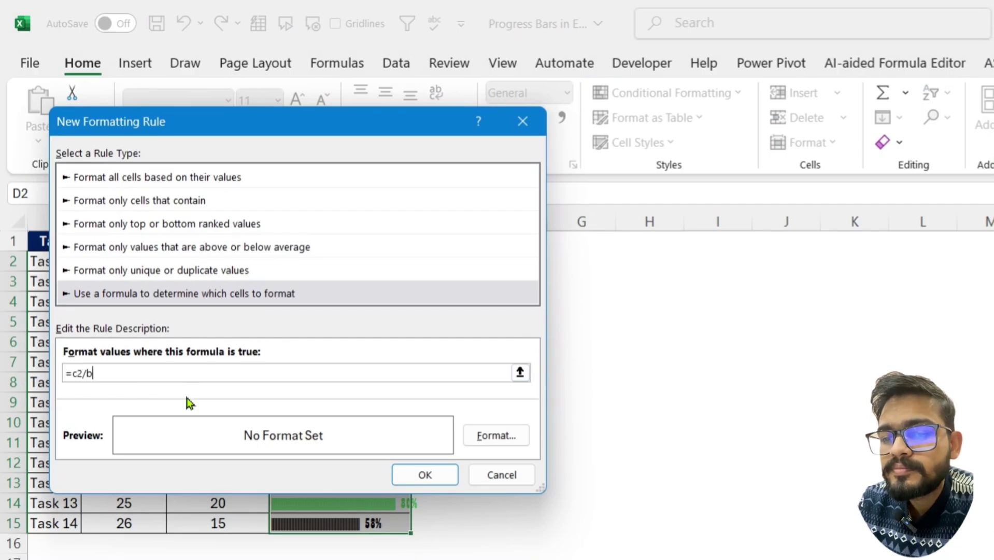
{"action": "type", "text": "2>0"}
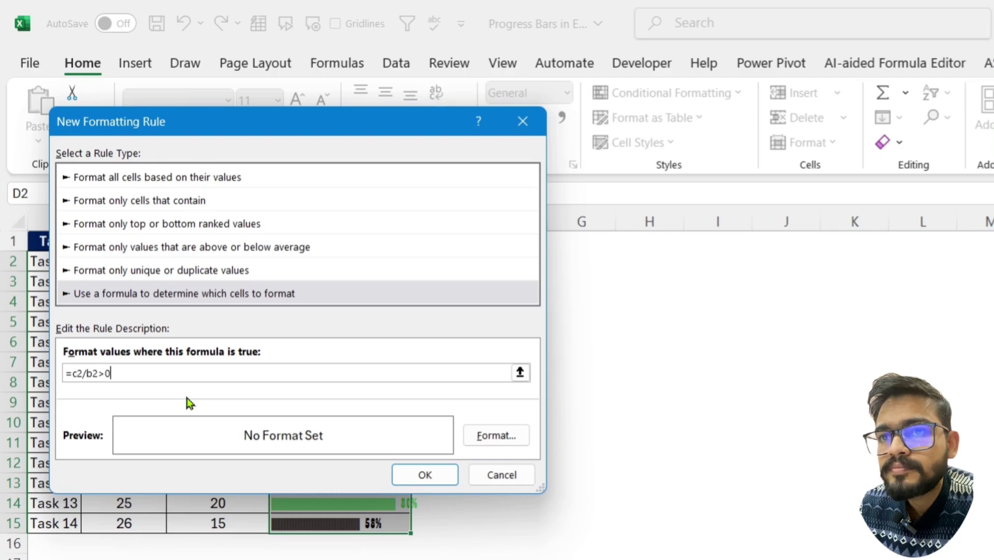
{"action": "type", "text": ".5"}
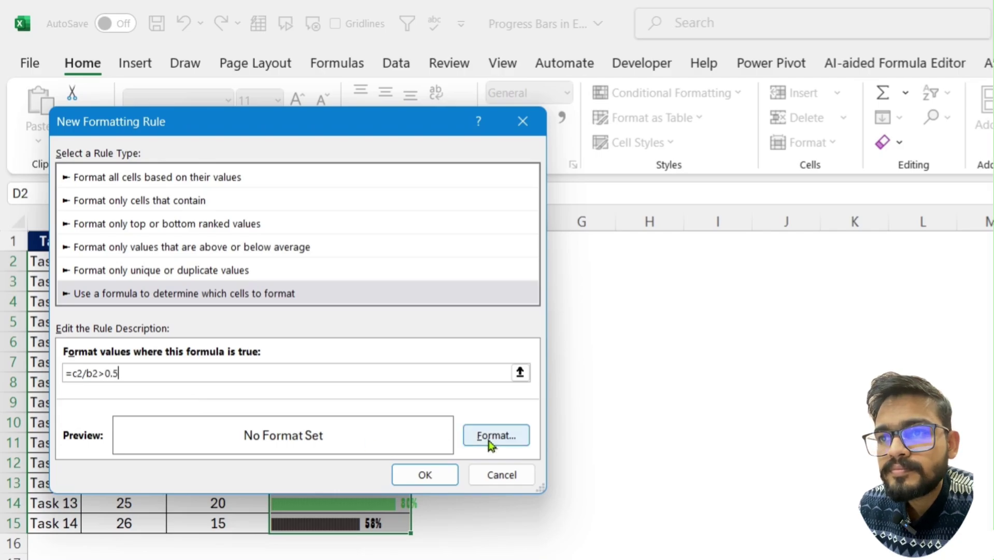
{"action": "left_click", "coordinate": [490, 442]}
{"action": "left_click", "coordinate": [383, 249]}
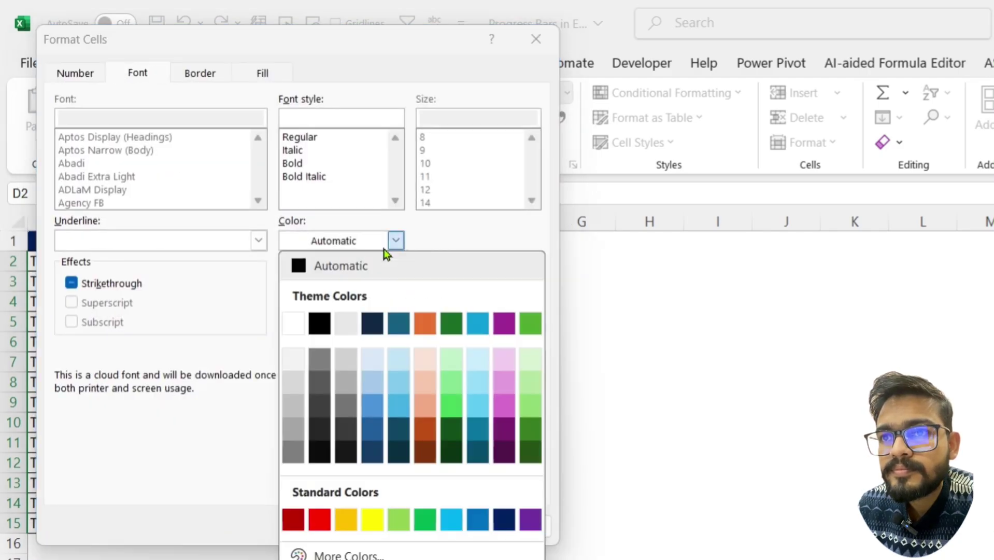
{"action": "left_click", "coordinate": [355, 518]}
{"action": "left_click", "coordinate": [428, 526]}
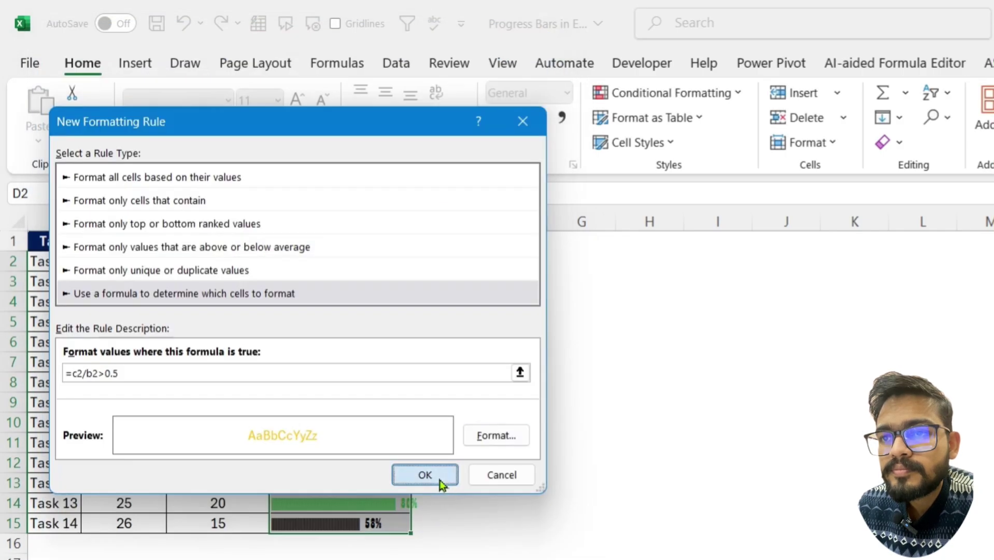
{"action": "left_click", "coordinate": [438, 478]}
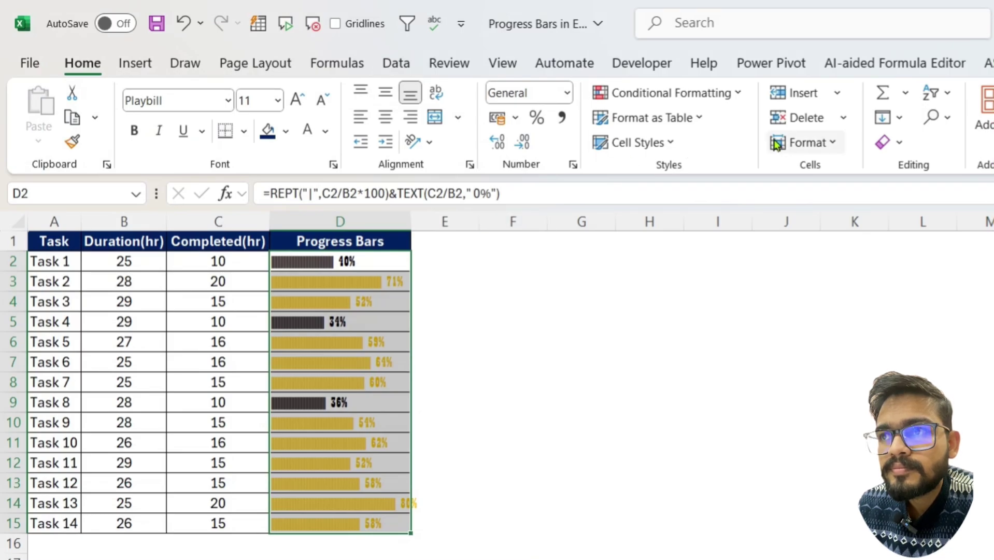
In Manage Rules, move the >0.75 rule to the top and duplicate the >0.5 rule to the bottom
{"action": "left_click", "coordinate": [664, 98]}
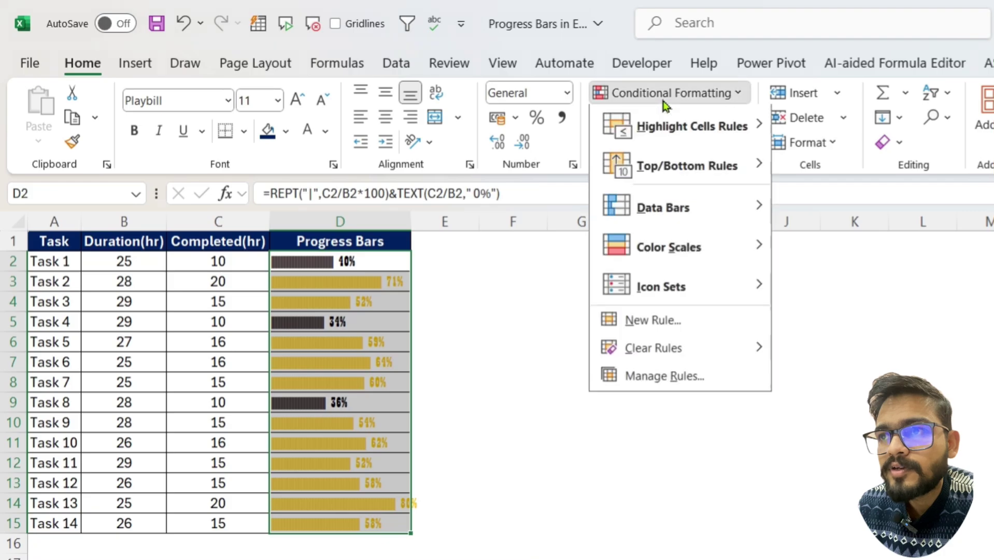
{"action": "left_click", "coordinate": [649, 383]}
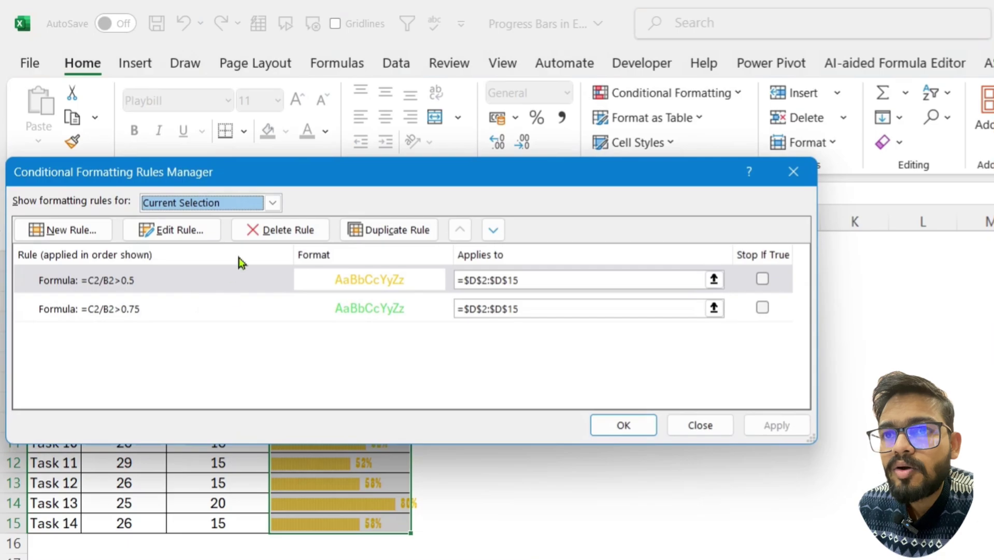
{"action": "left_click", "coordinate": [236, 309]}
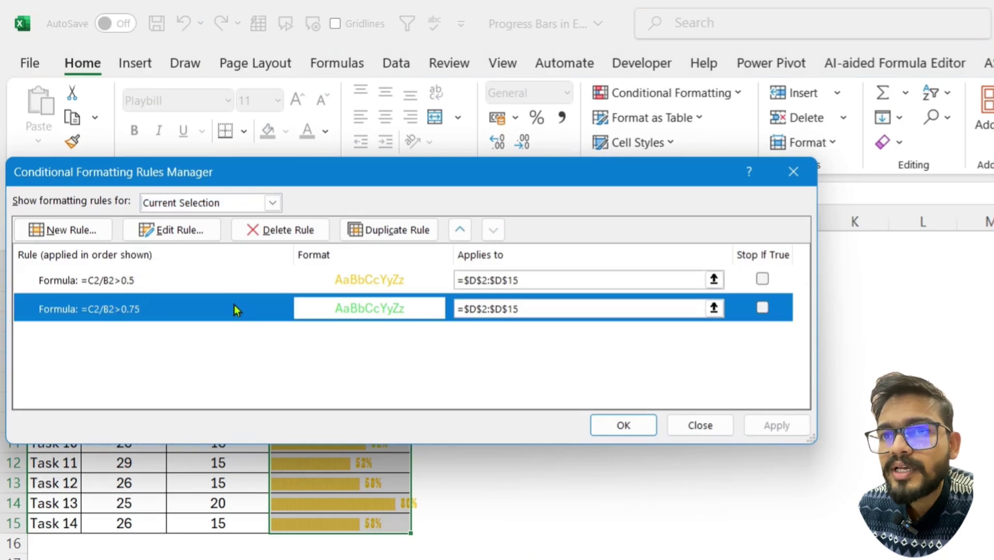
{"action": "left_click", "coordinate": [459, 230]}
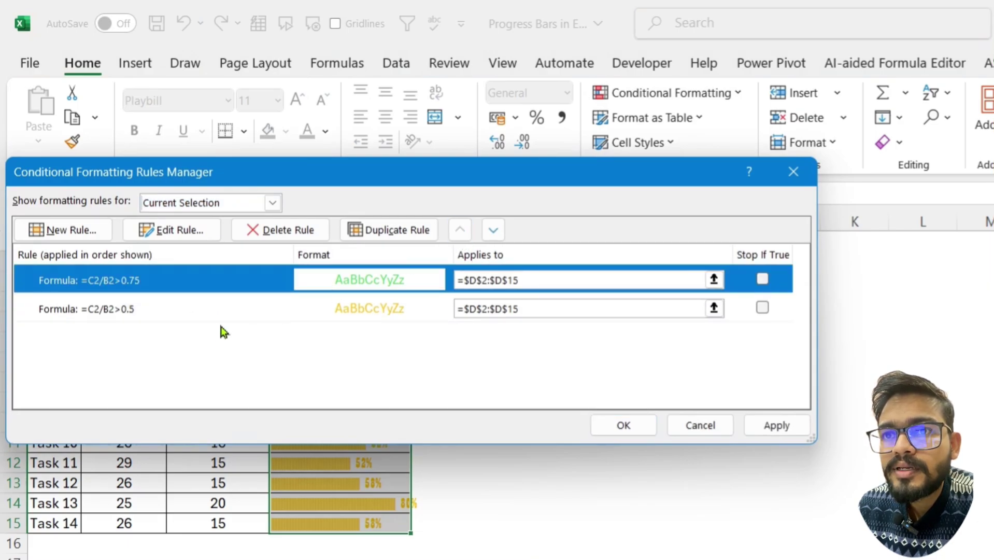
{"action": "left_click", "coordinate": [194, 310]}
{"action": "left_click", "coordinate": [379, 233]}
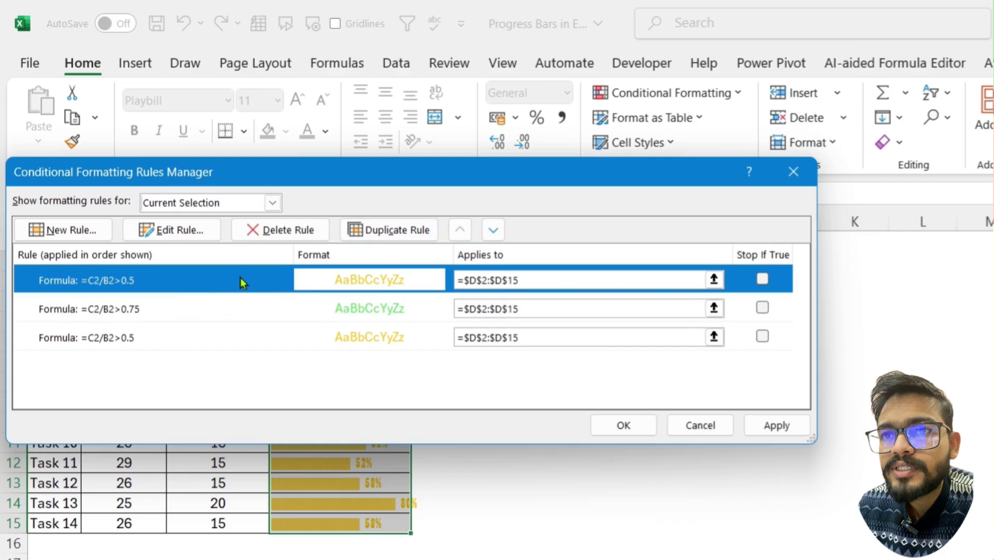
{"action": "left_click", "coordinate": [493, 230]}
{"action": "left_click", "coordinate": [494, 229]}
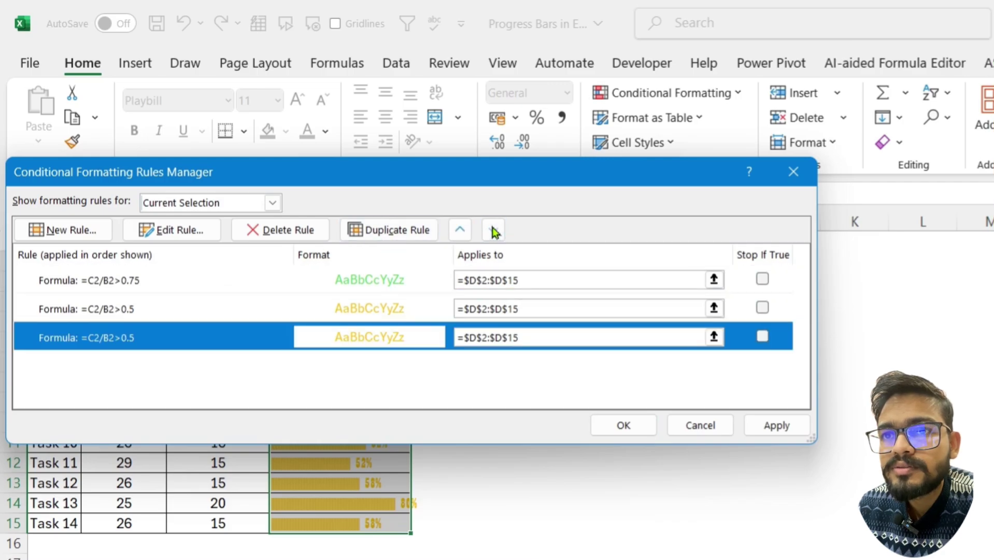
Edit the duplicate to =C2/B2>0.25 with light blue text, then apply all rules
{"action": "double_click", "coordinate": [185, 340]}
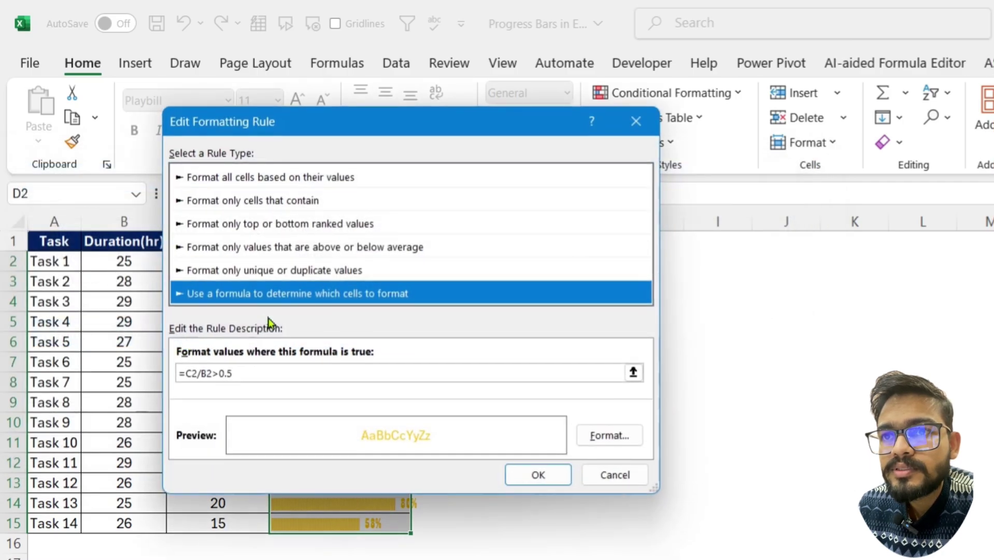
{"action": "left_click", "coordinate": [279, 369]}
{"action": "key", "text": "BackSpace"}
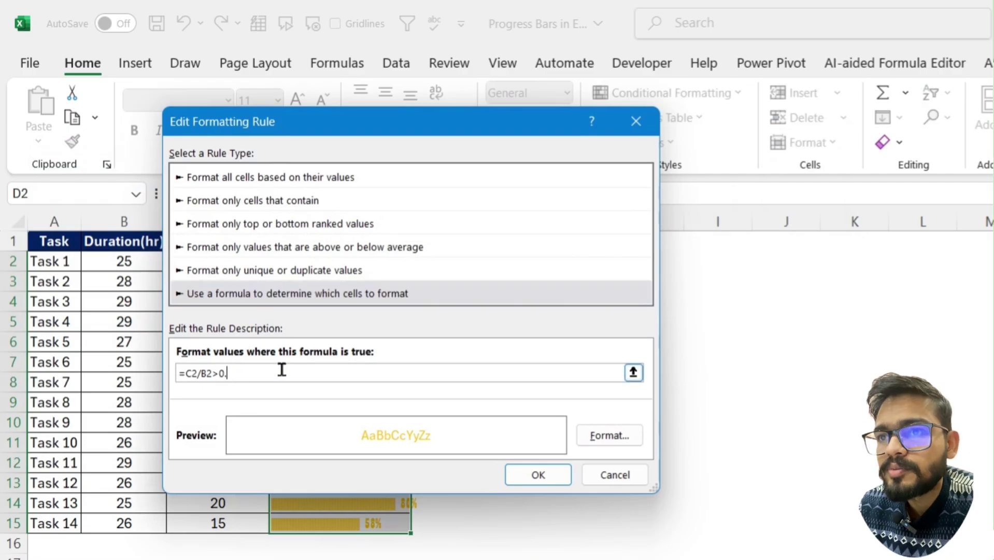
{"action": "type", "text": "25"}
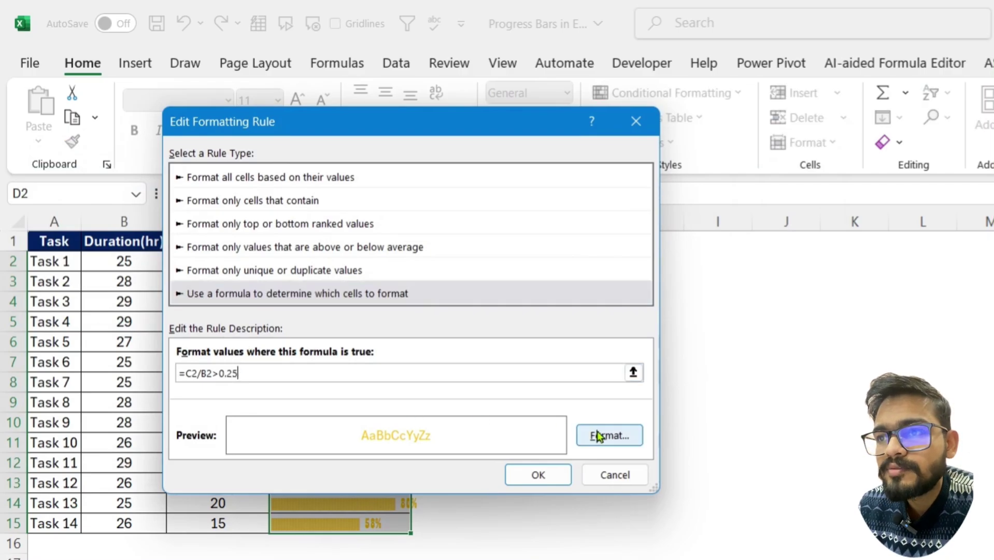
{"action": "left_click", "coordinate": [607, 435]}
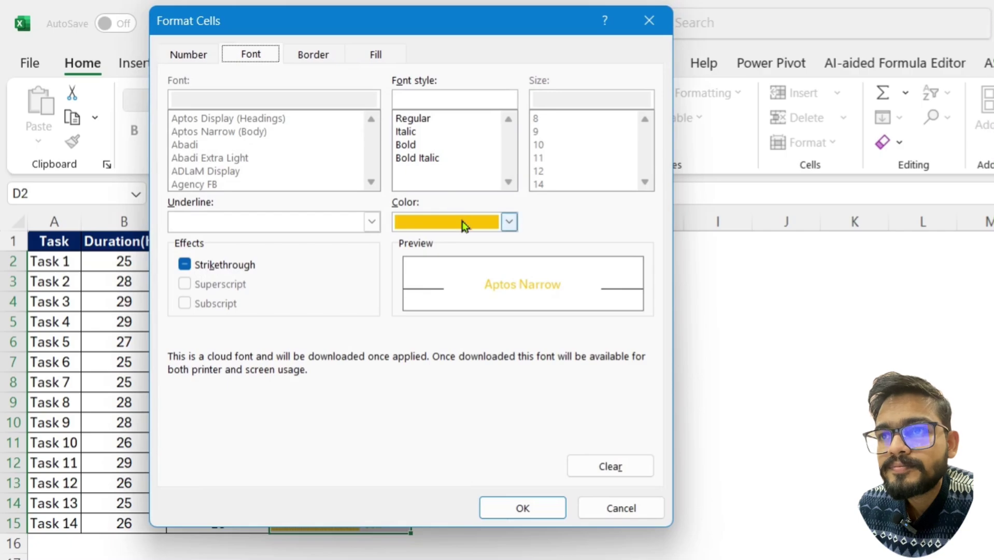
{"action": "left_click", "coordinate": [465, 222]}
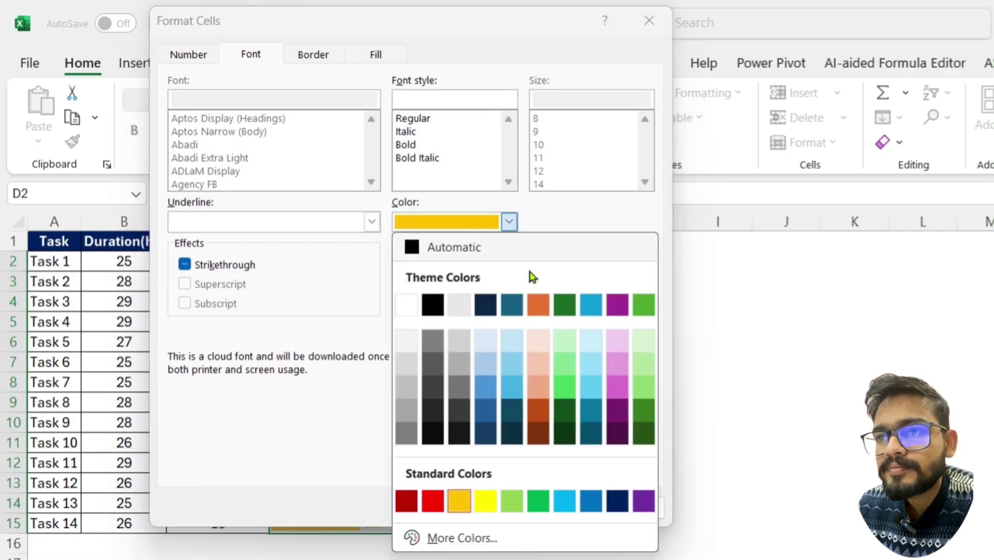
{"action": "left_click", "coordinate": [511, 386]}
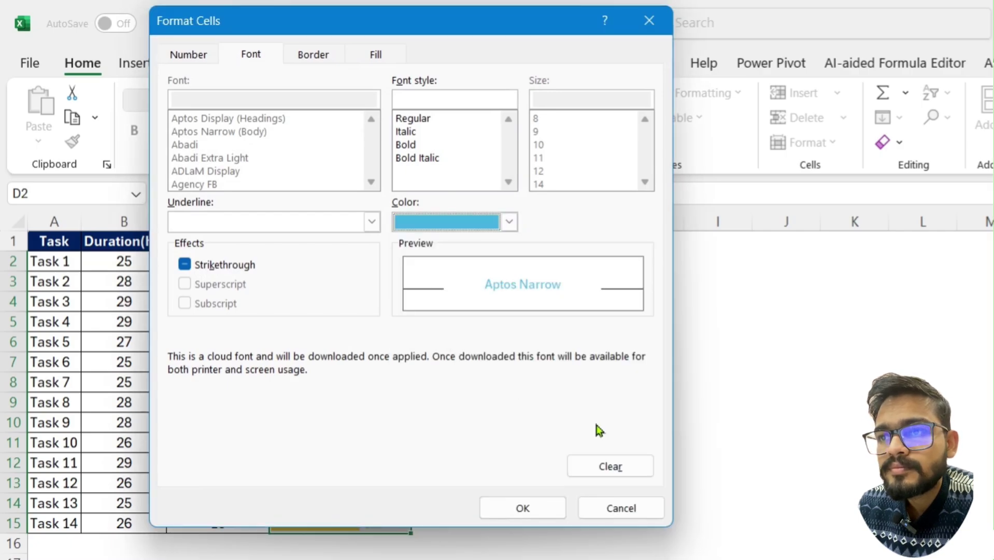
{"action": "left_click", "coordinate": [535, 507]}
{"action": "left_click", "coordinate": [549, 482]}
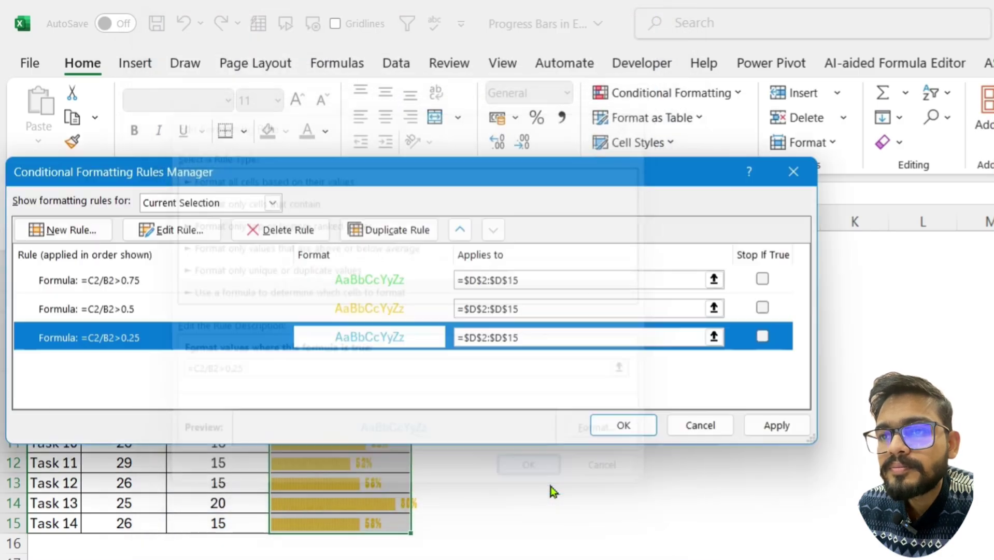
{"action": "left_click", "coordinate": [759, 434]}
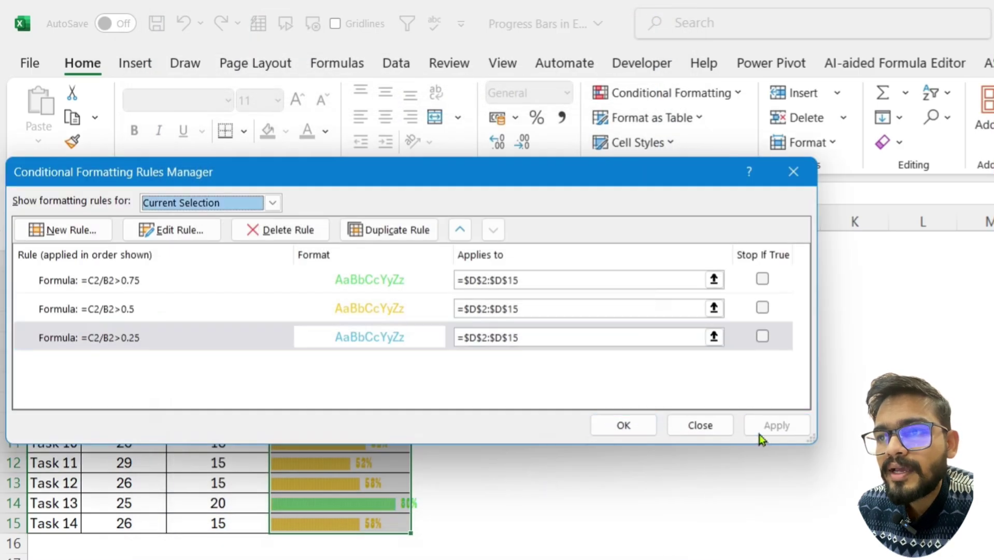
Close the Rules Manager and deselect the column to view the coloured bars
{"action": "left_click", "coordinate": [633, 422]}
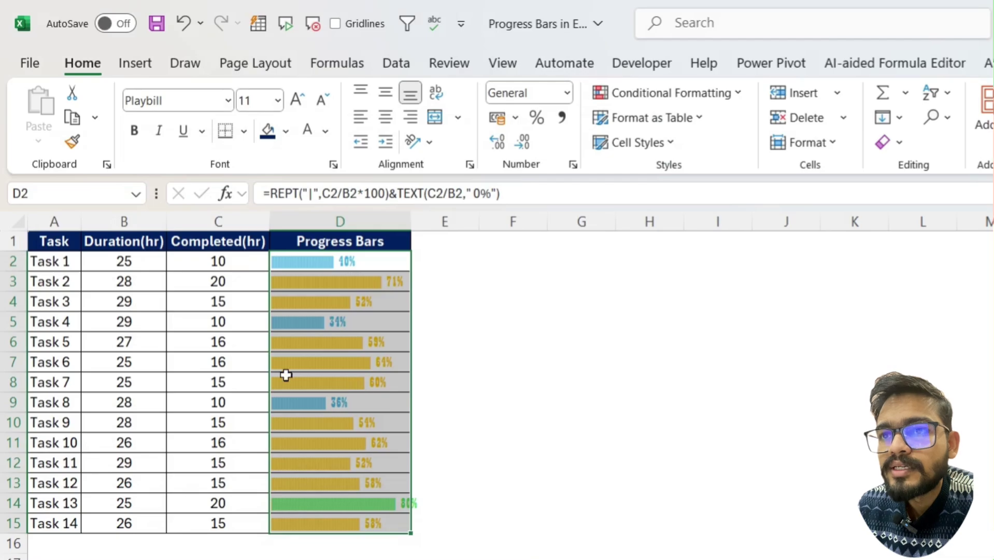
{"action": "left_click", "coordinate": [261, 298]}
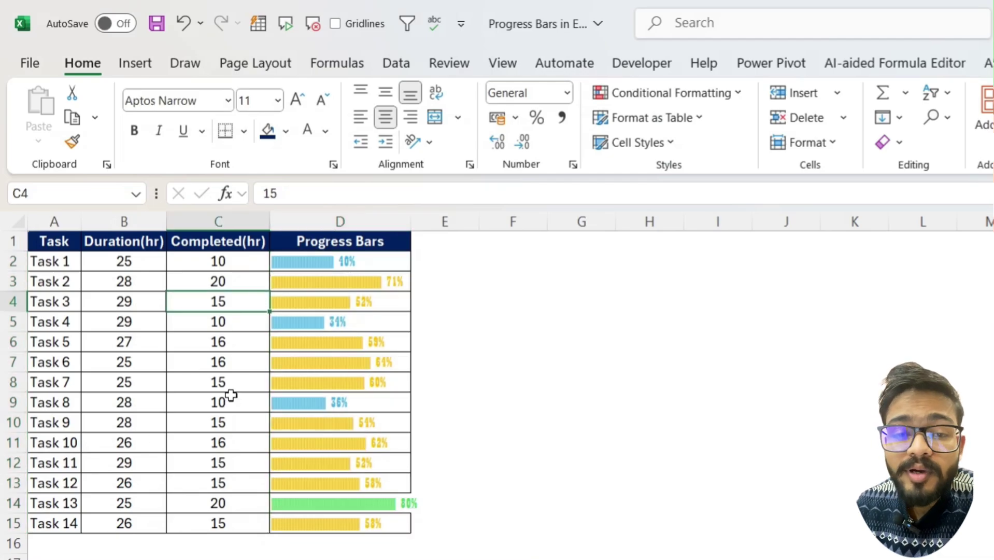